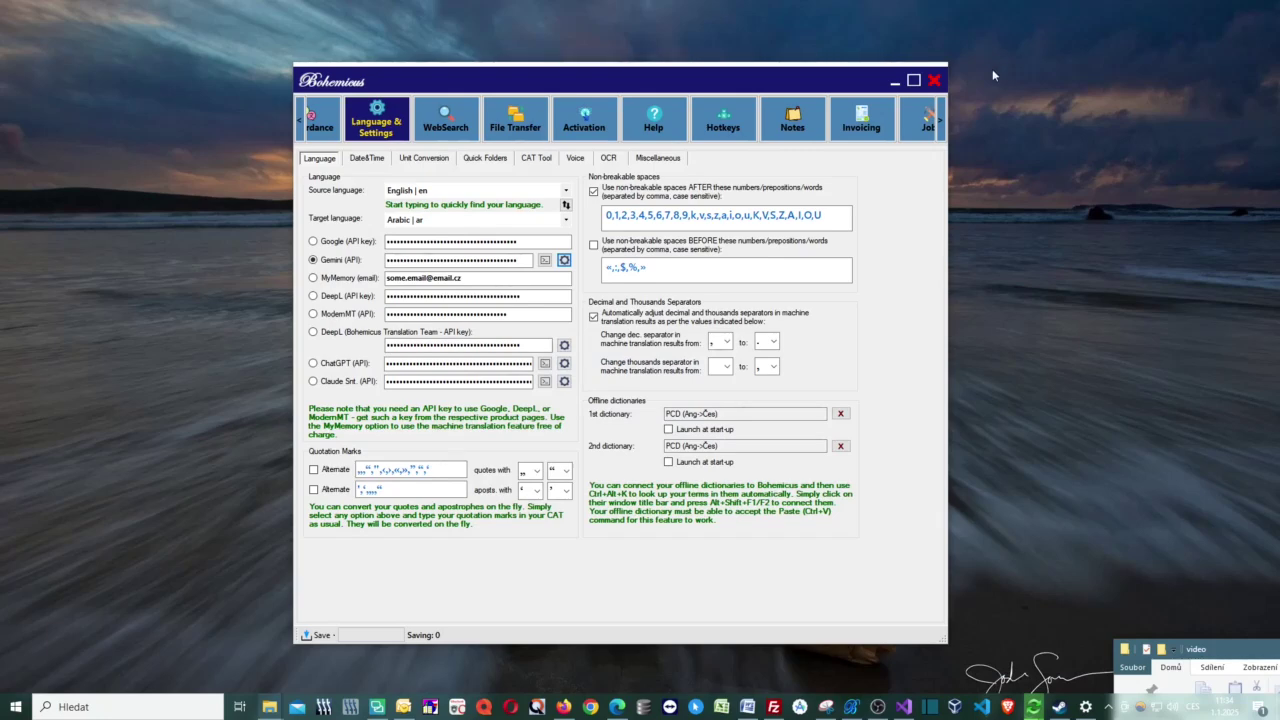
left_click_drag(815, 86, 815, 82)
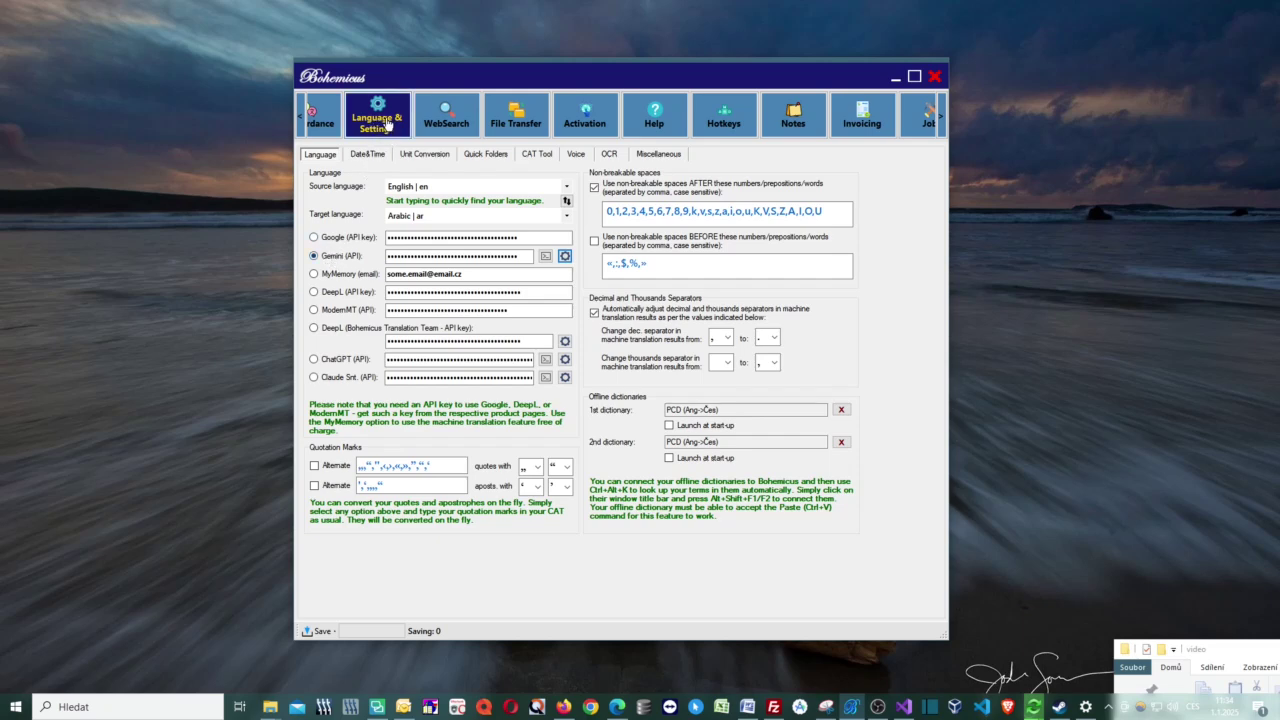
left_click(465, 256)
left_click_drag(520, 258, 372, 256)
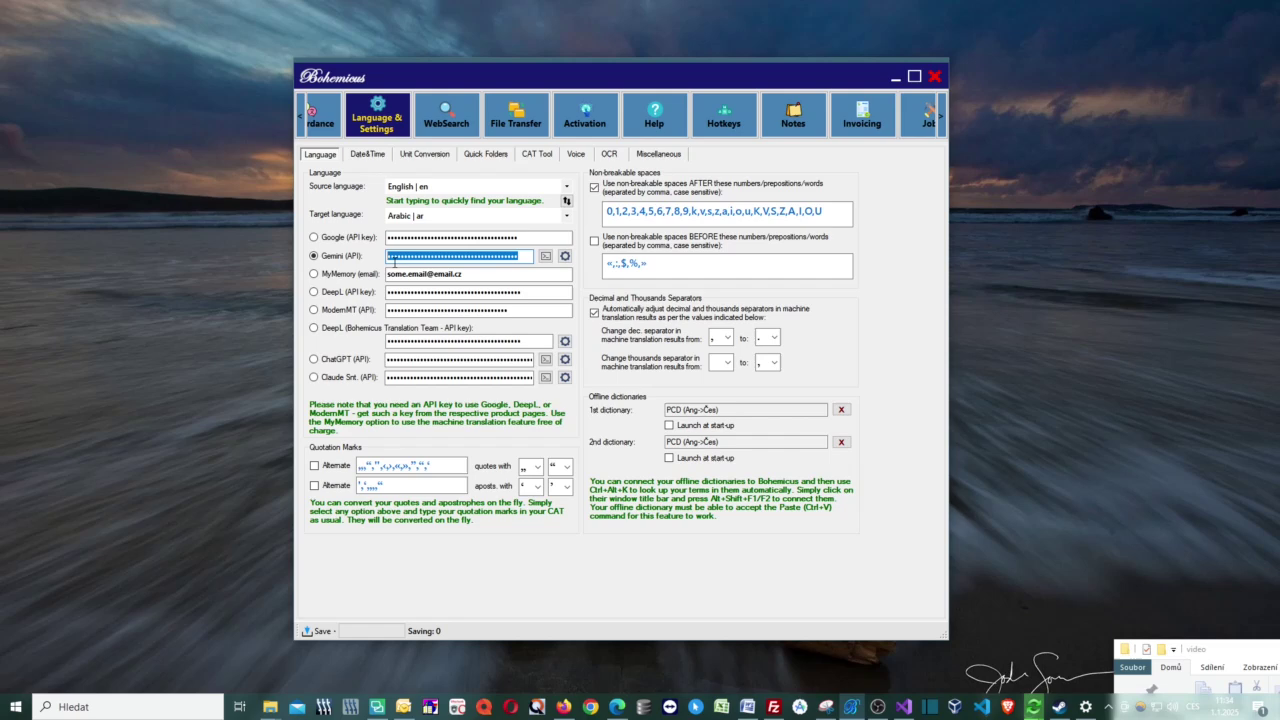
left_click(440, 257)
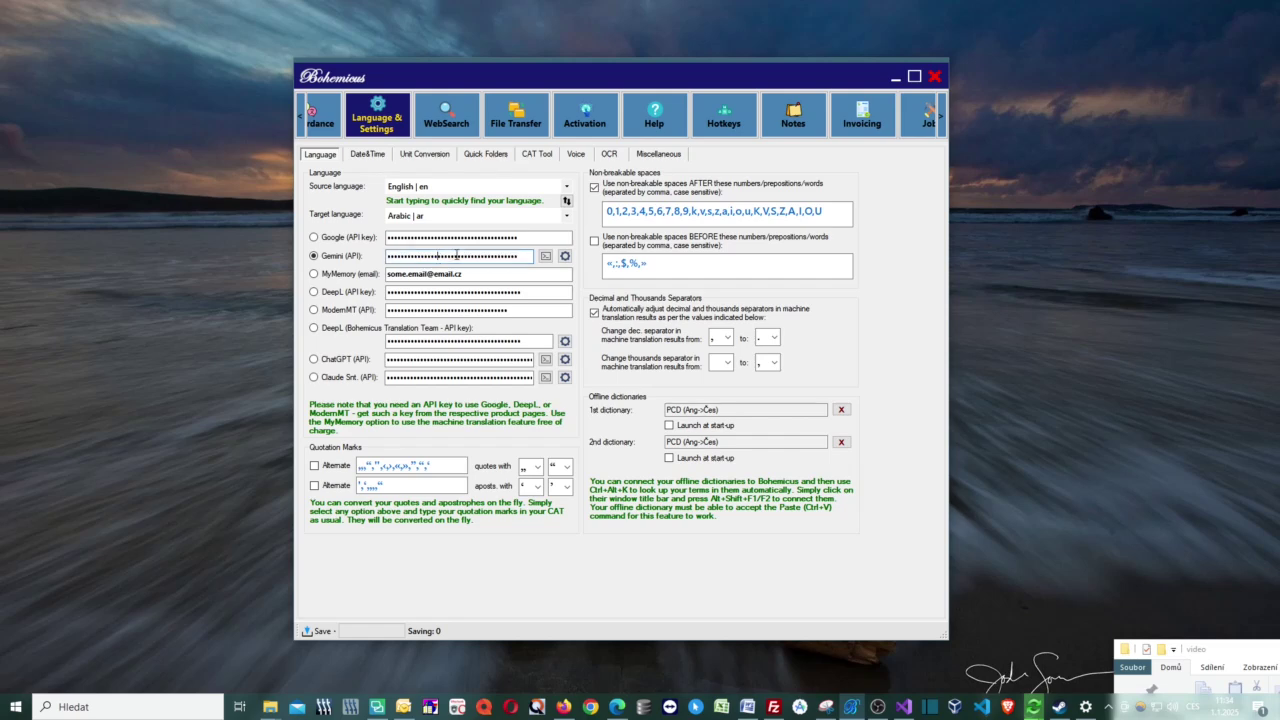
left_click_drag(523, 256, 385, 258)
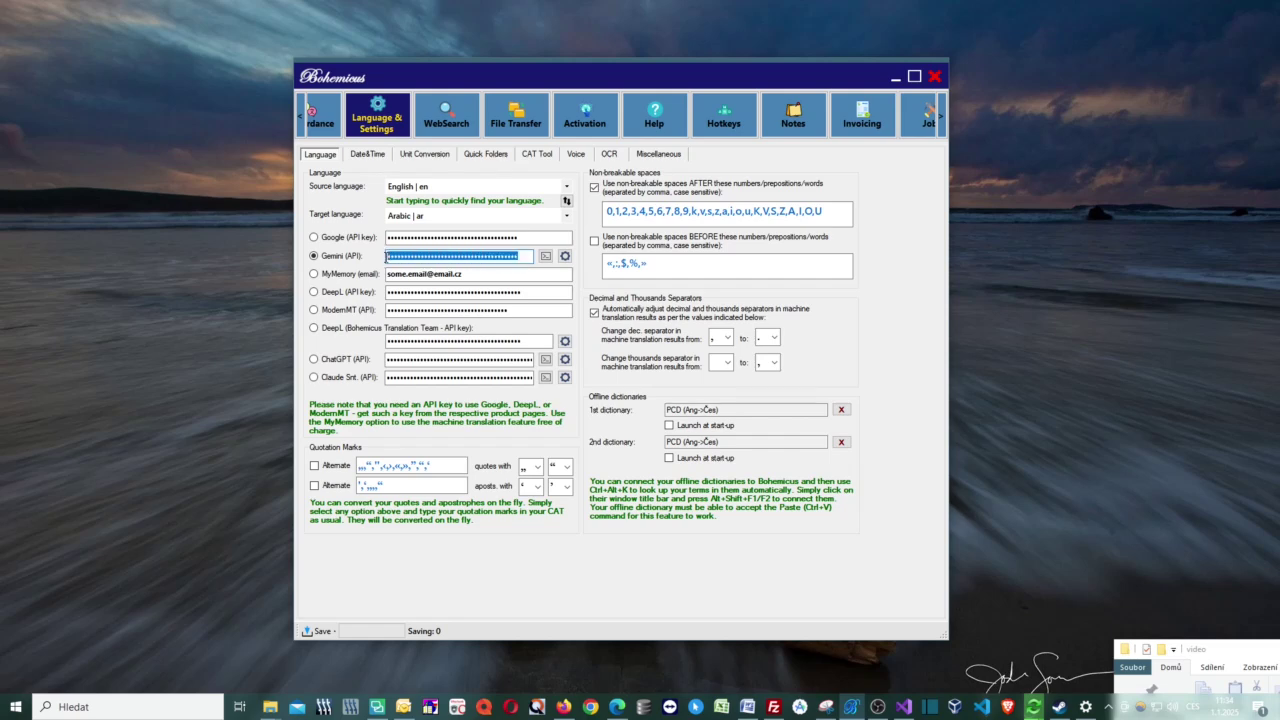
left_click(445, 256)
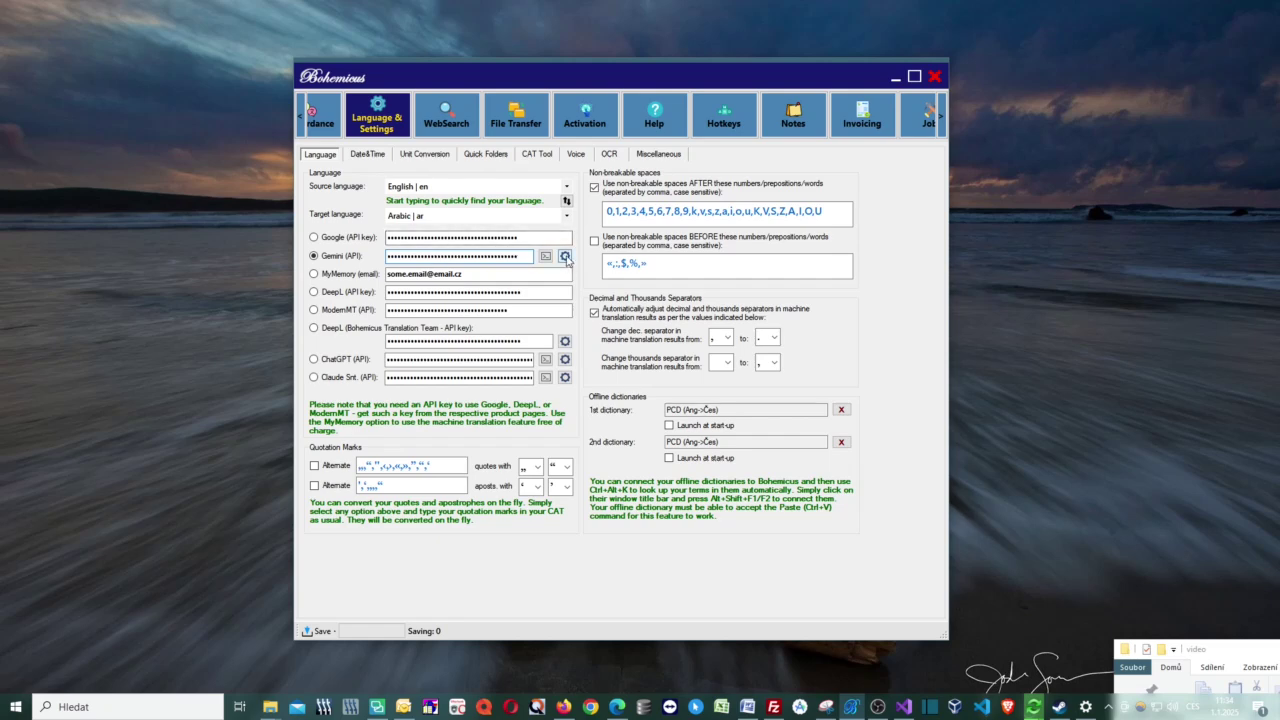
Step: Choose gemini-1.5-flash-002 as the AI engine in the Gemini settings and save them
left_click(564, 256)
left_click(572, 311)
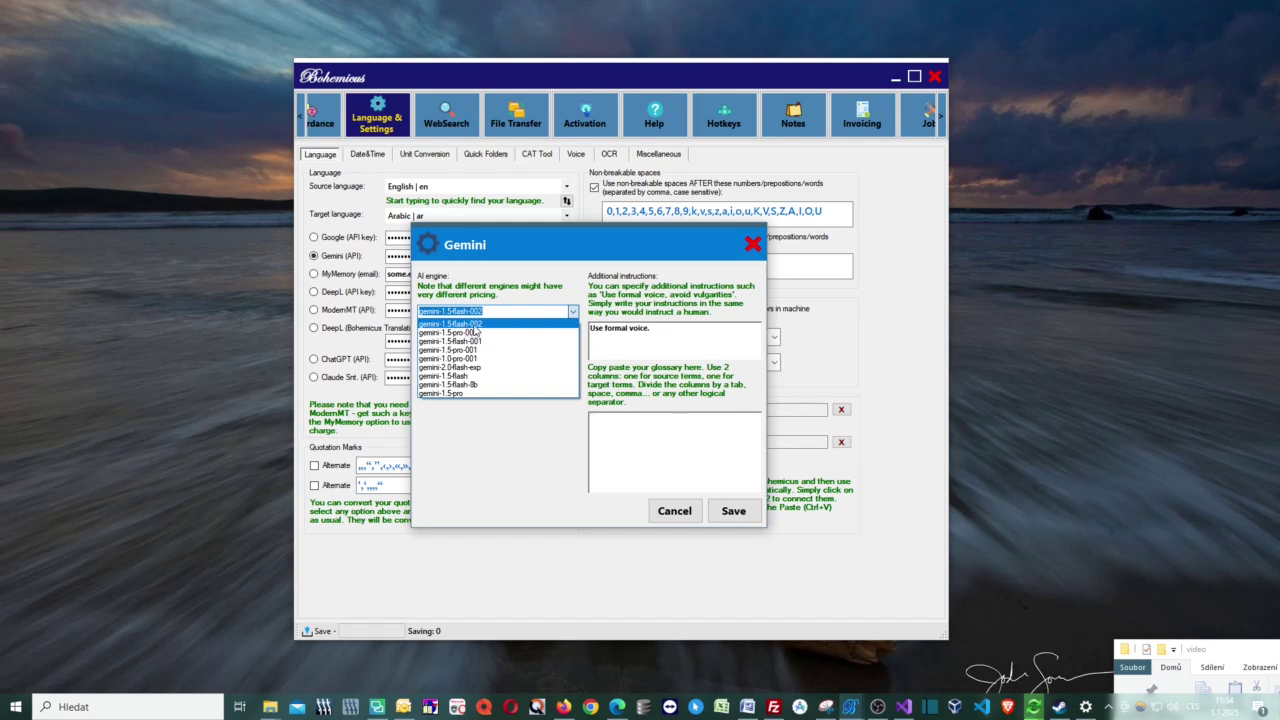
left_click(478, 325)
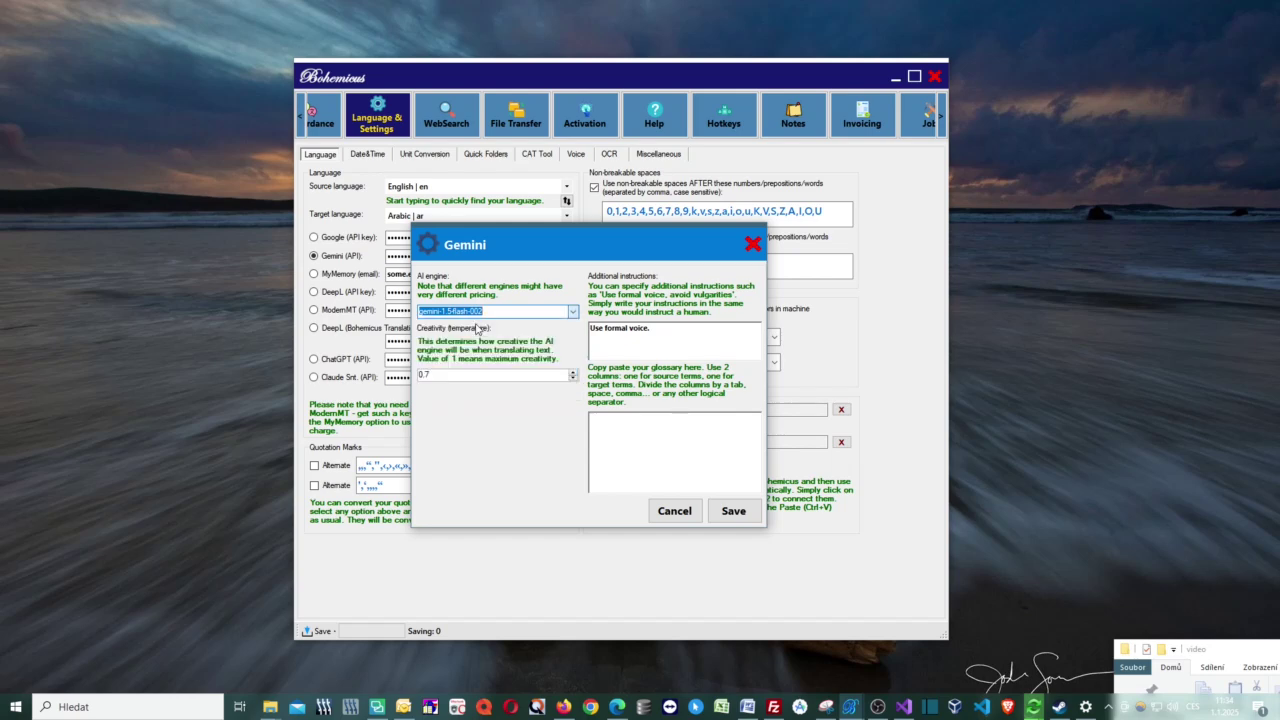
left_click_drag(663, 337, 573, 327)
left_click(663, 330)
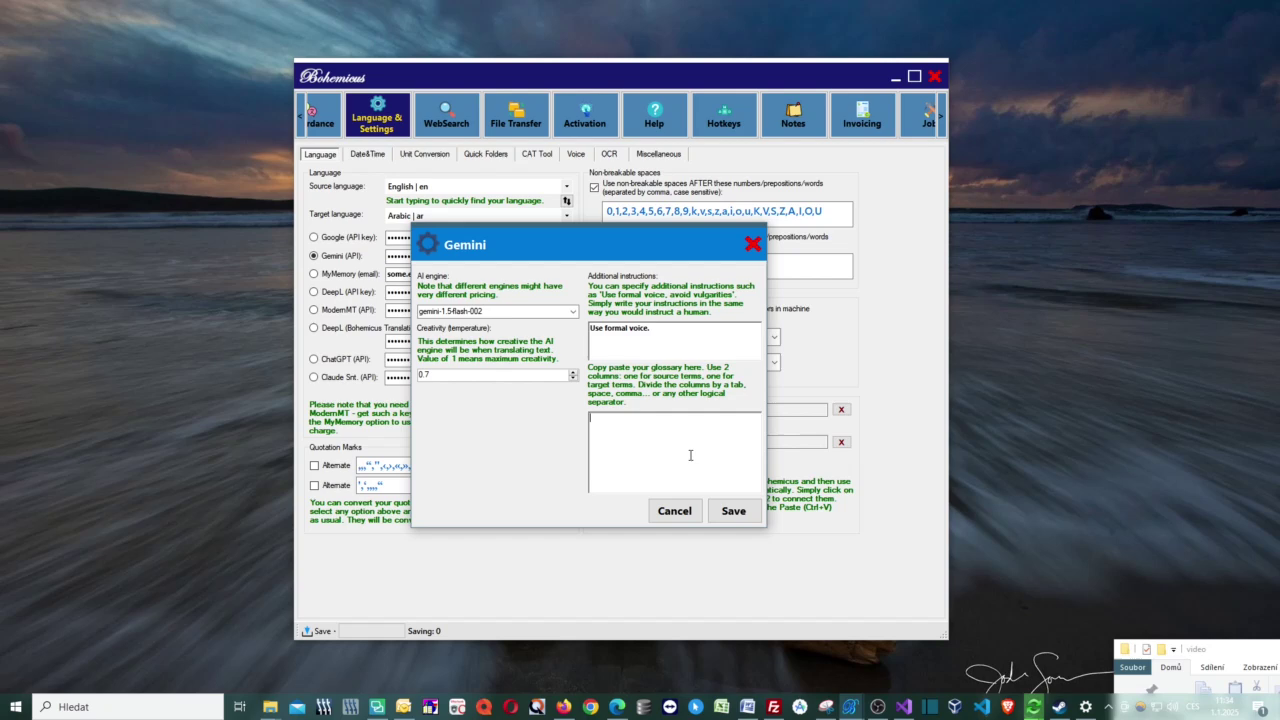
left_click(733, 512)
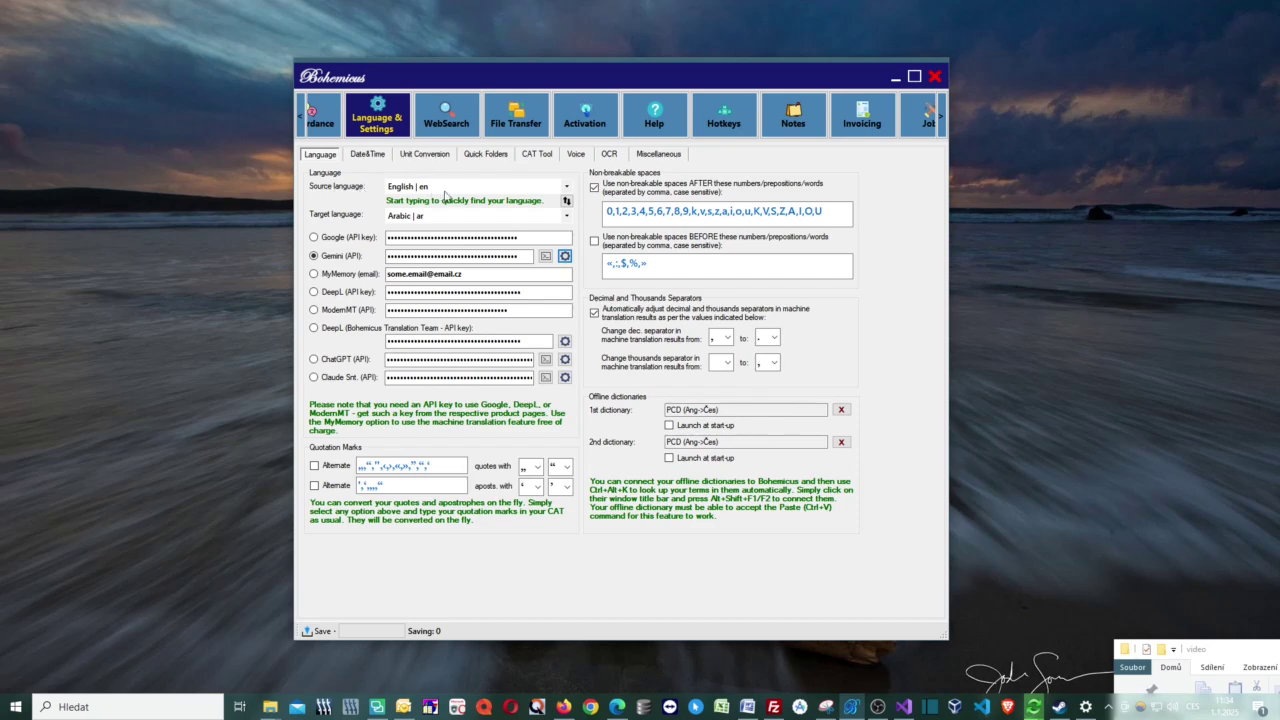
Step: Choose English as the source language and Arabic as the target language, and open the Trados/CATs section
left_click(567, 187)
left_click(432, 200)
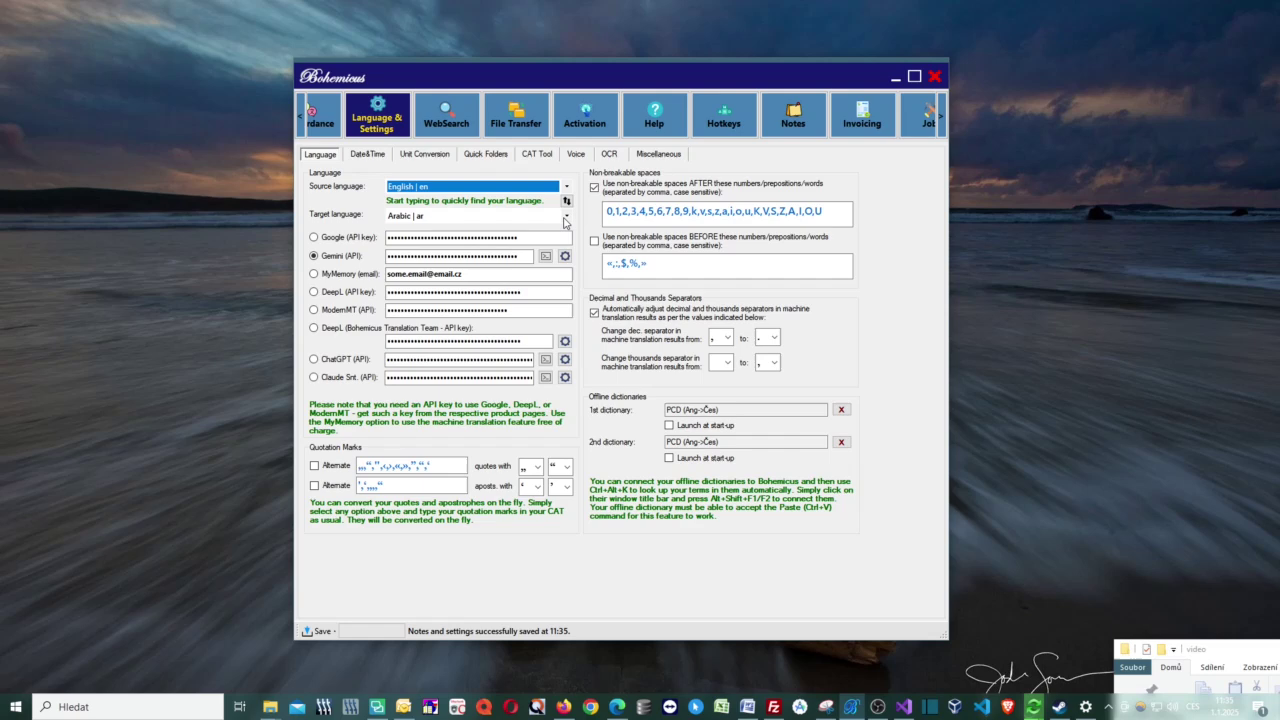
left_click(567, 220)
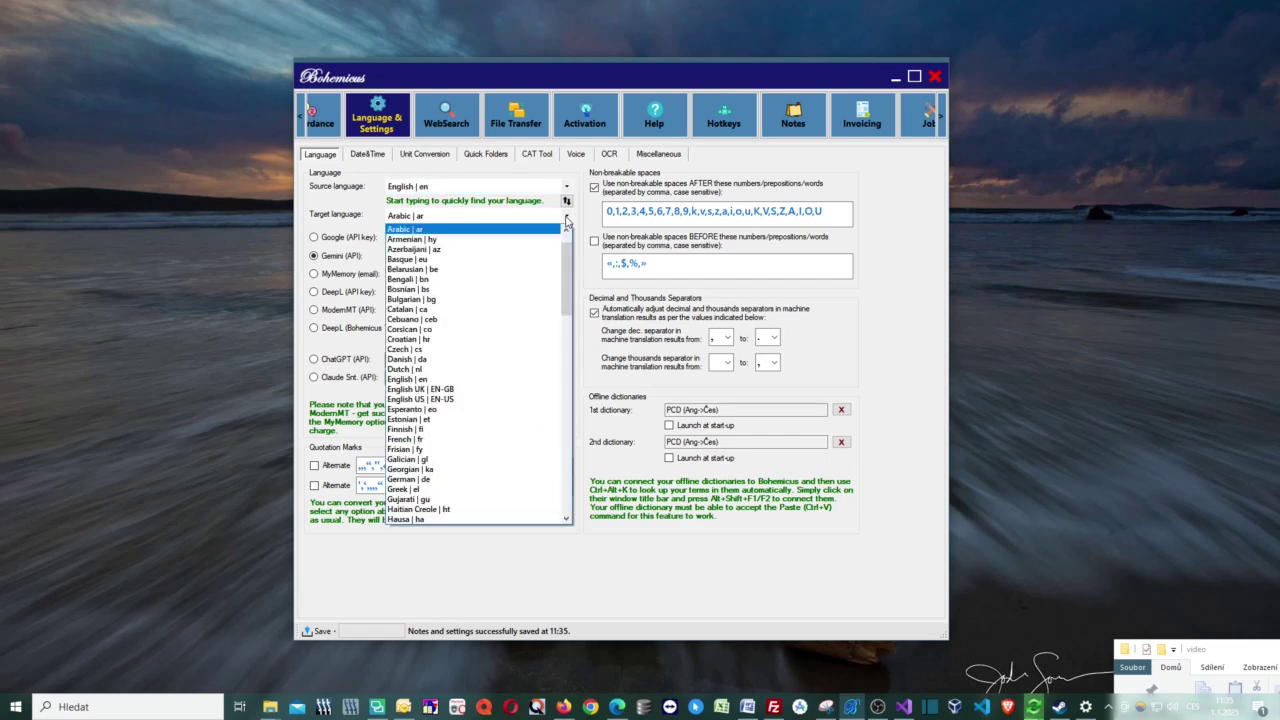
left_click(428, 230)
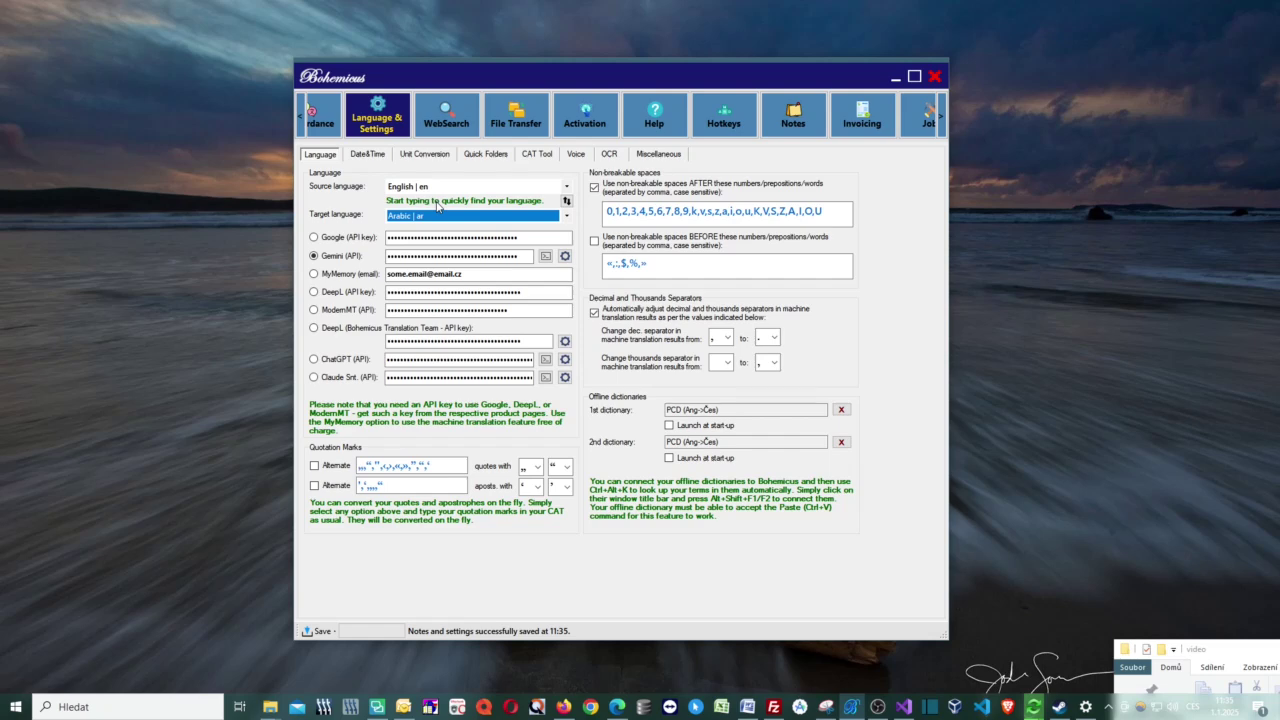
left_click(940, 118)
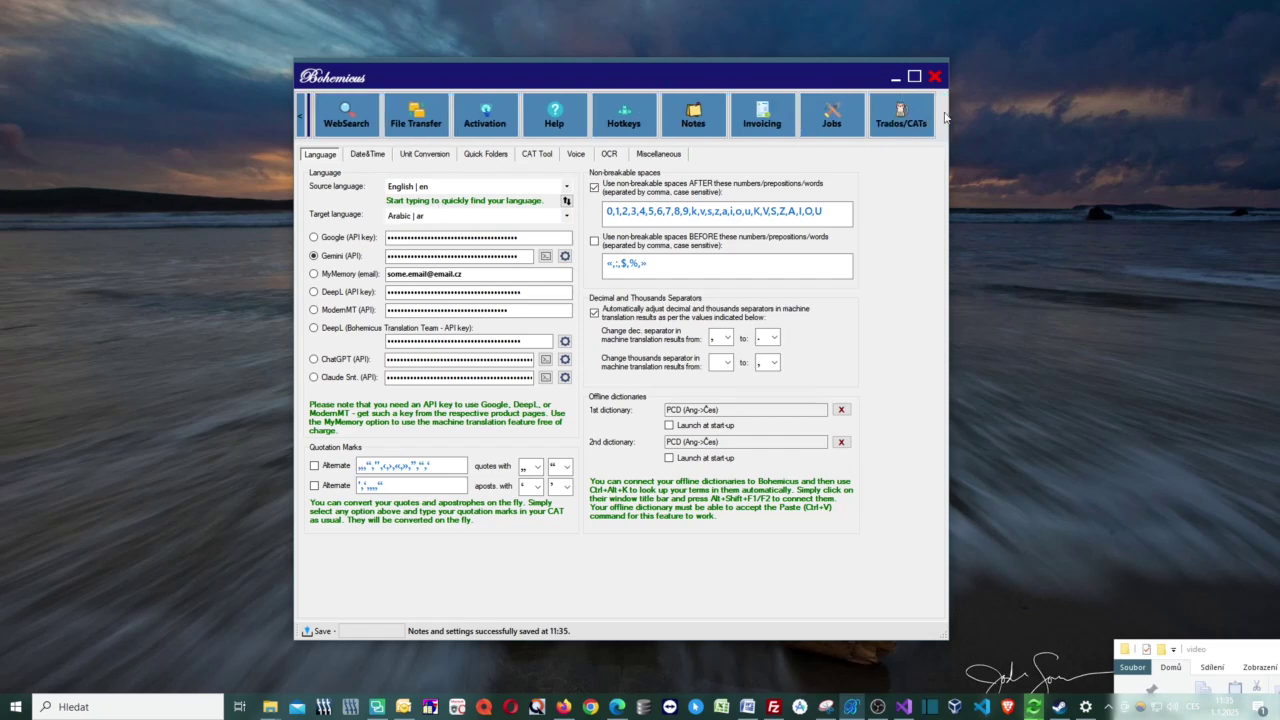
left_click(899, 113)
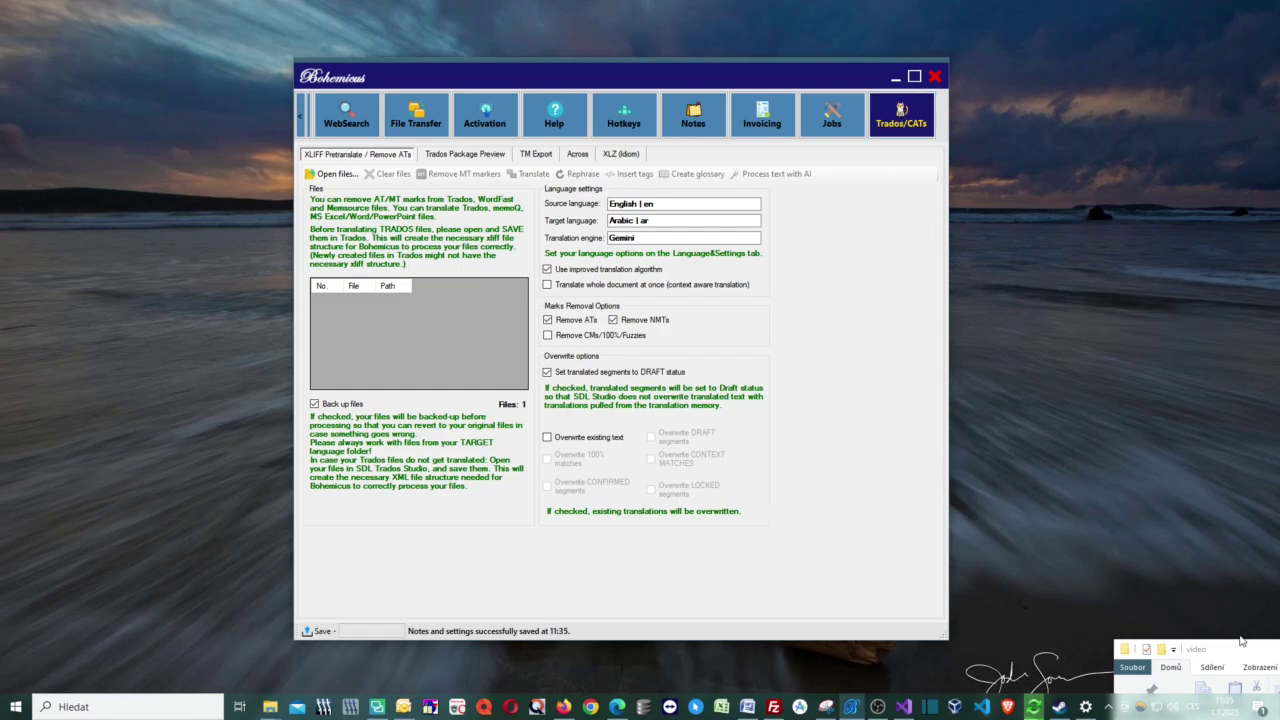
Step: Open the document "Black magic with numbers and money" from the video folder in Word, examine its text and formatting, and close it
left_click_drag(1240, 641, 925, 198)
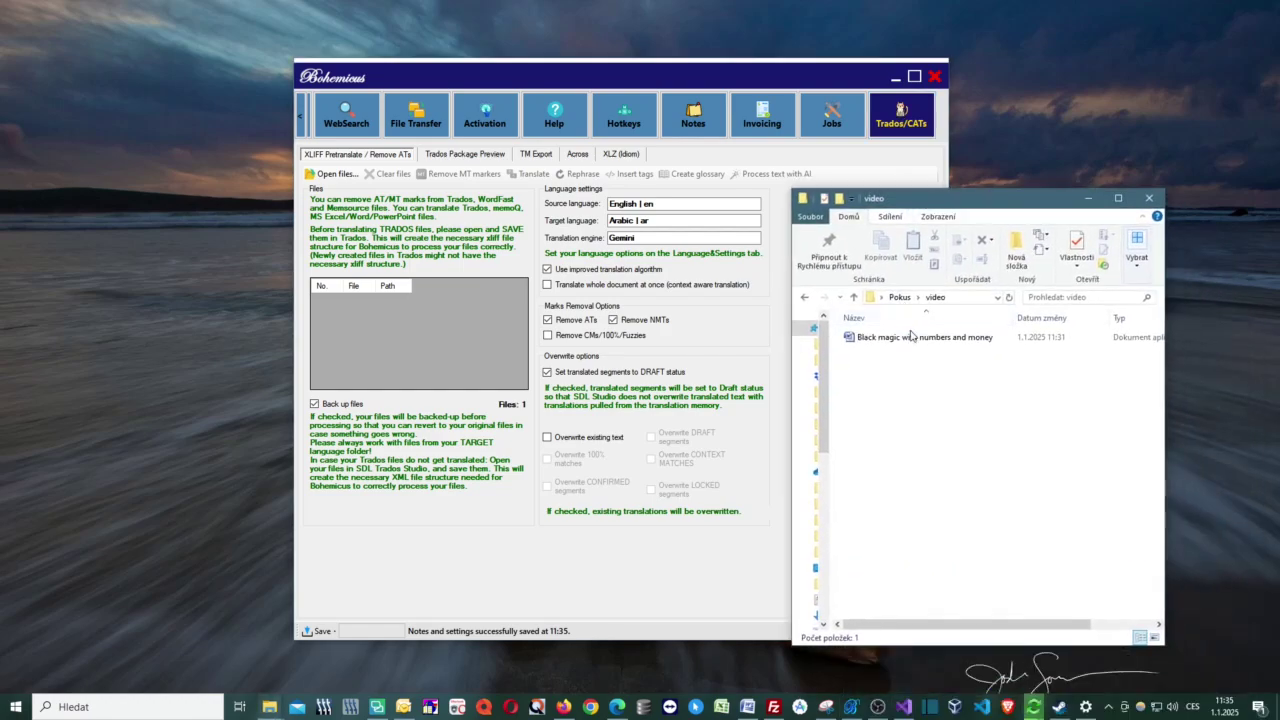
double_click(911, 337)
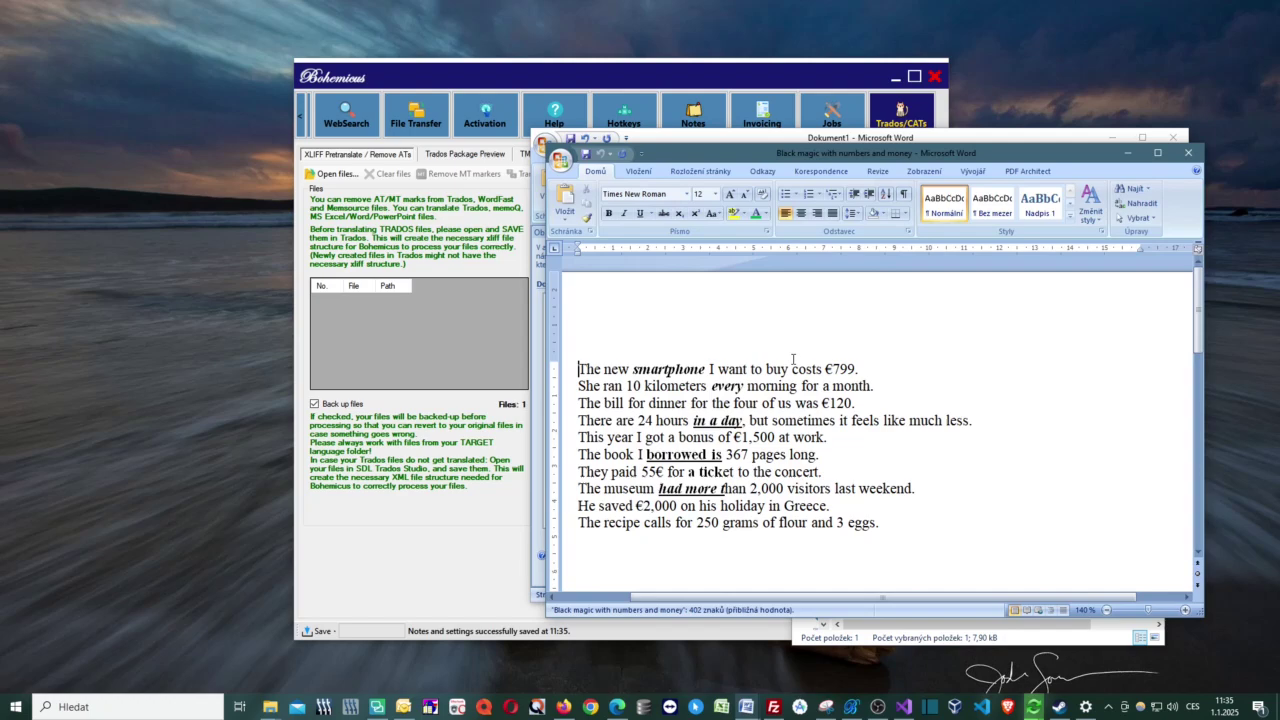
left_click_drag(578, 369, 673, 522)
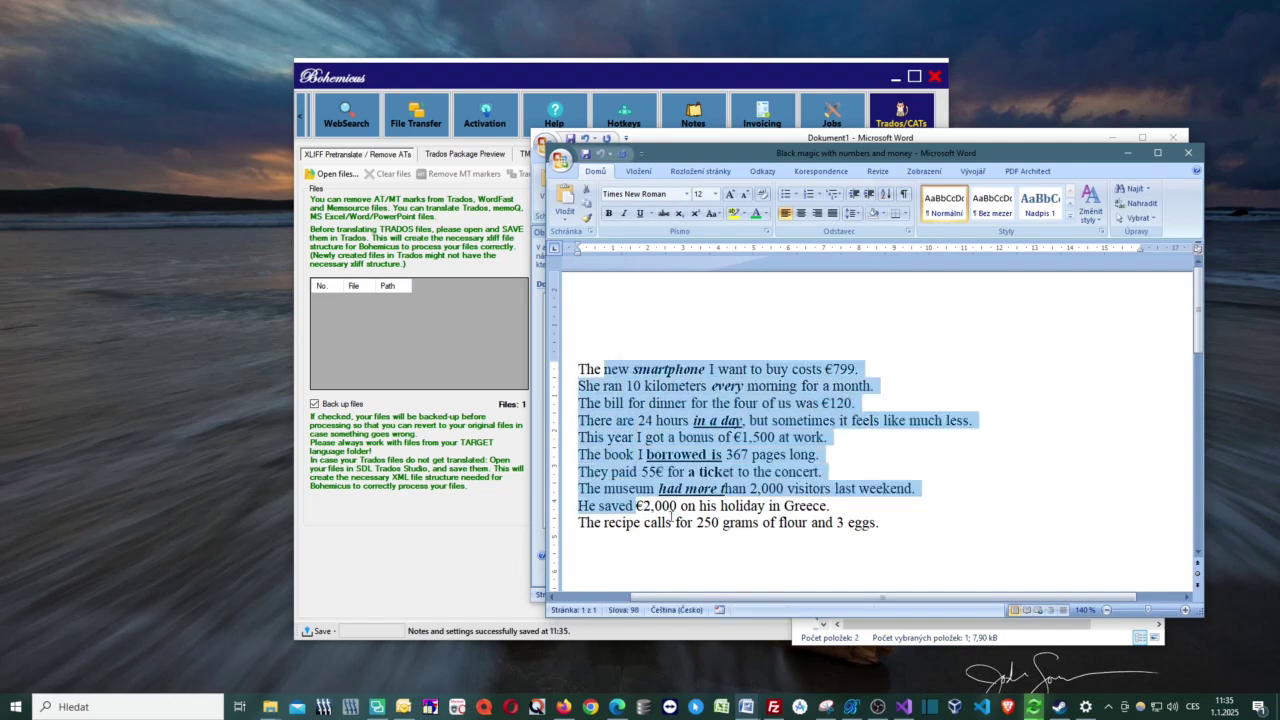
left_click(673, 522)
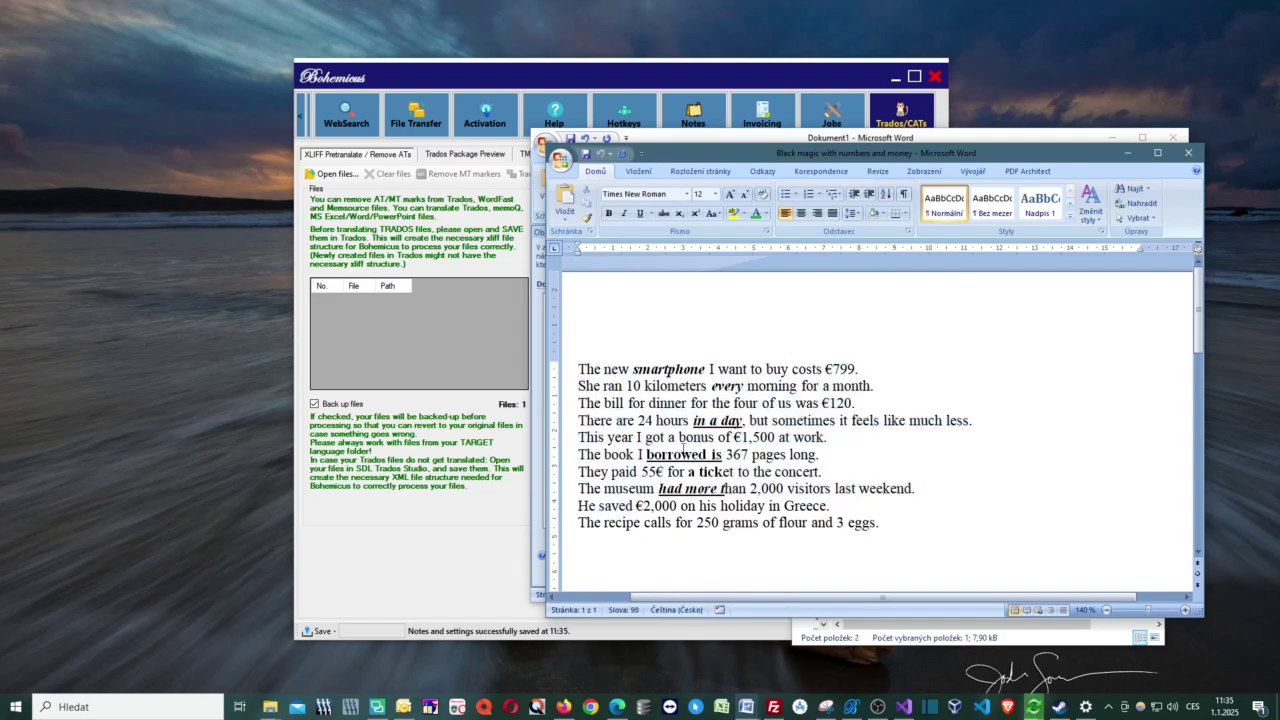
left_click(1188, 152)
left_click(1173, 137)
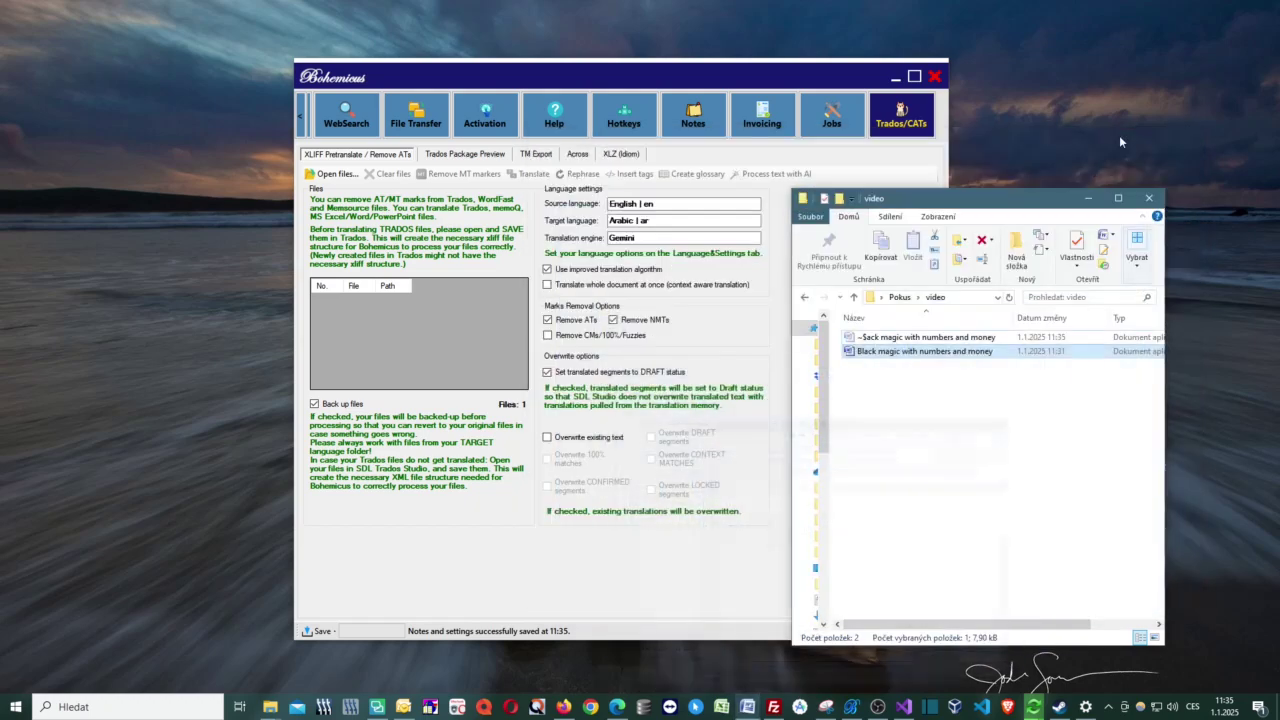
Step: Add "Black magic with numbers and money" from the video folder to the pretranslation file list and translate it with Gemini
left_click_drag(926, 198, 1096, 183)
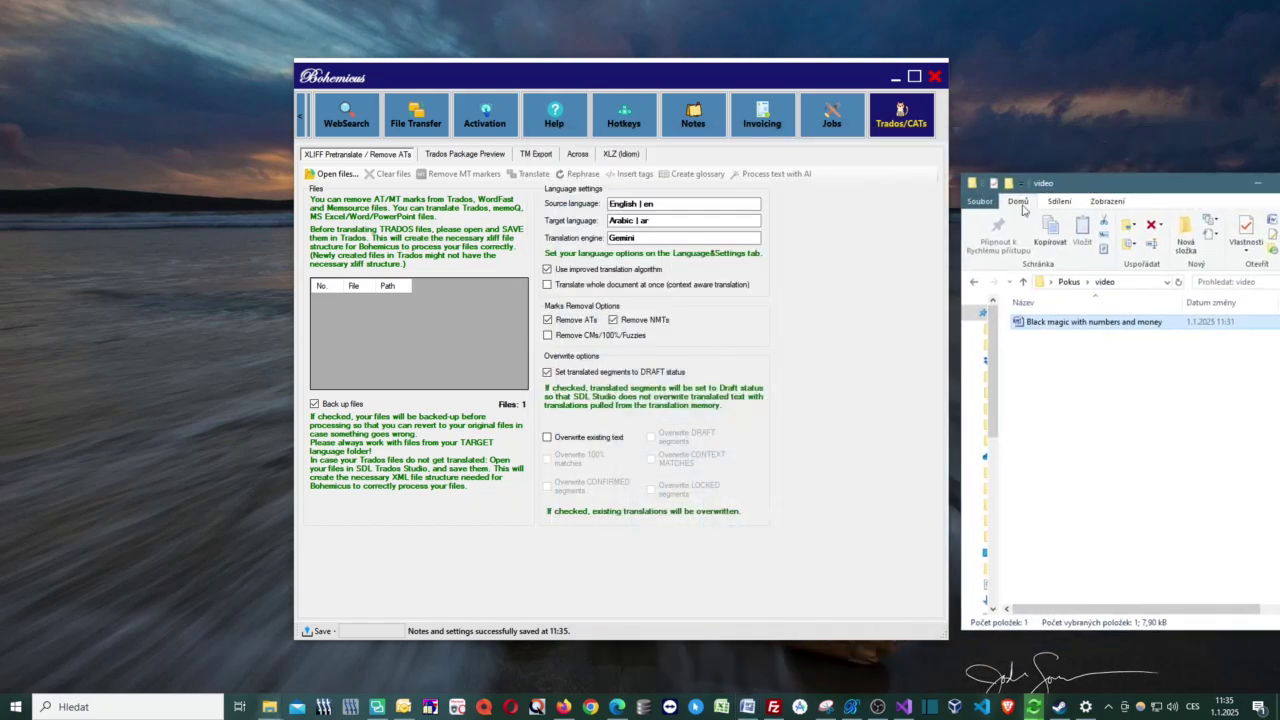
left_click_drag(1088, 328, 402, 318)
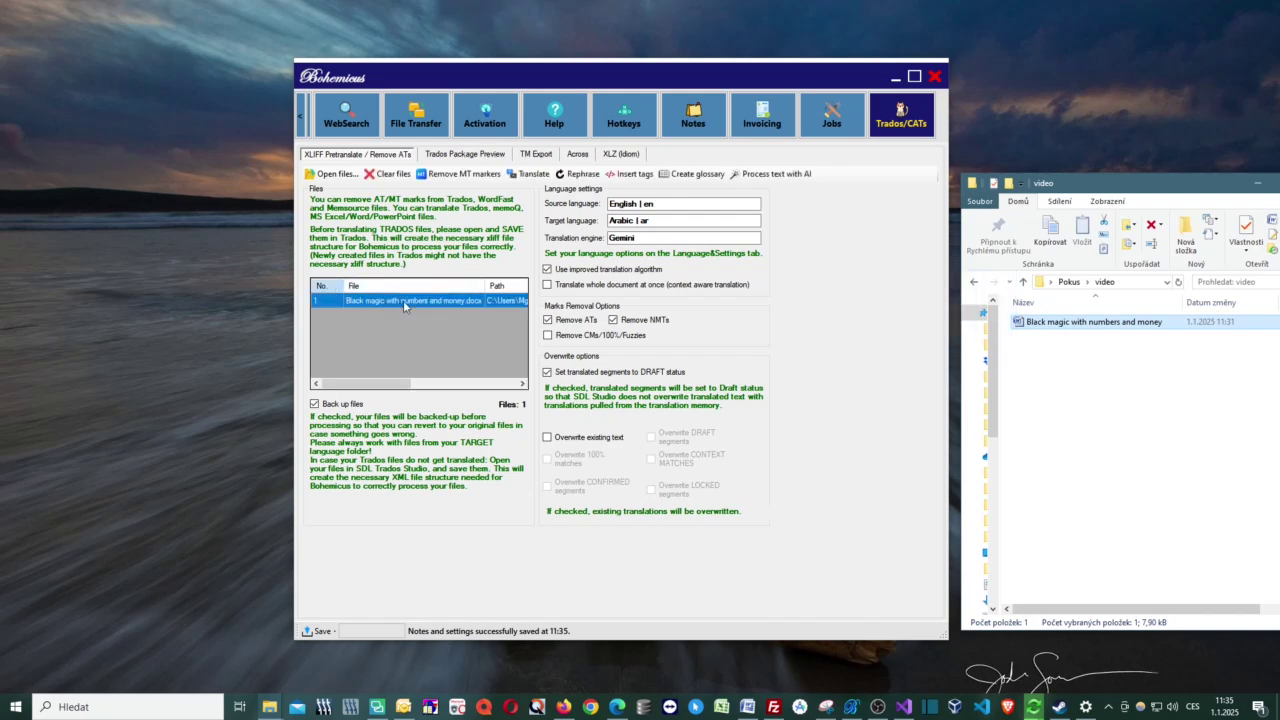
left_click(577, 235)
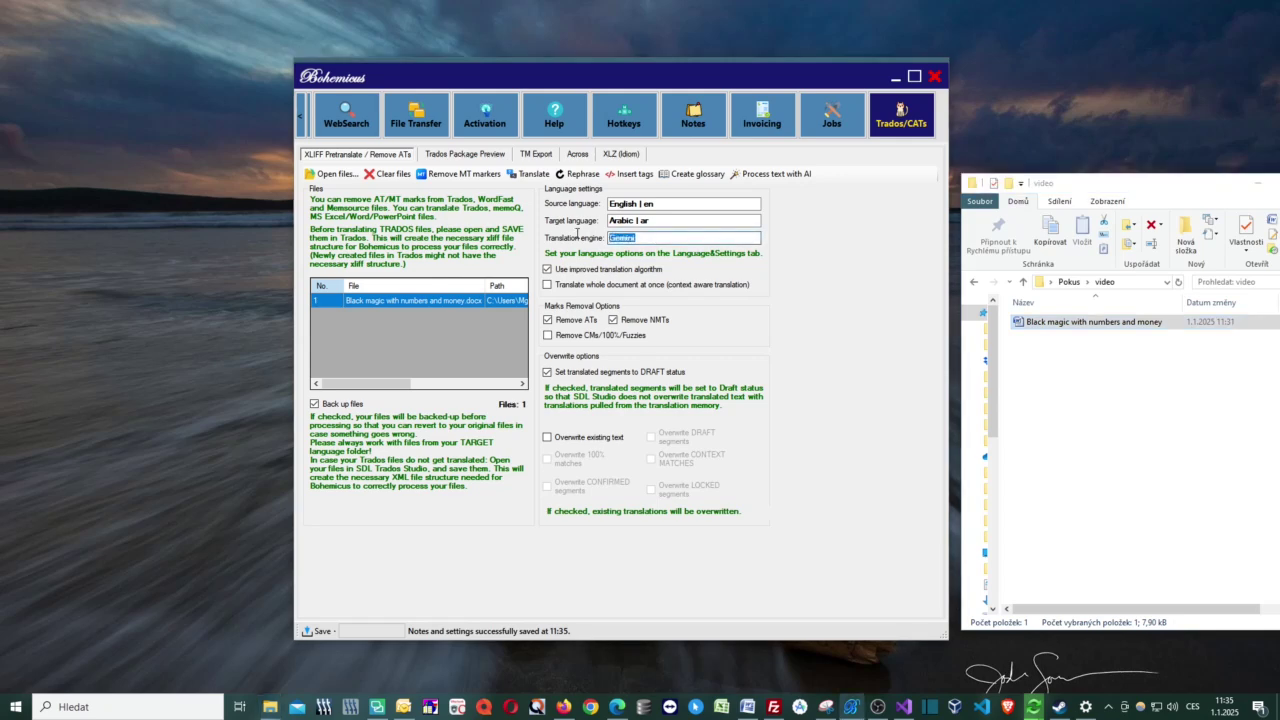
left_click(645, 240)
left_click(517, 176)
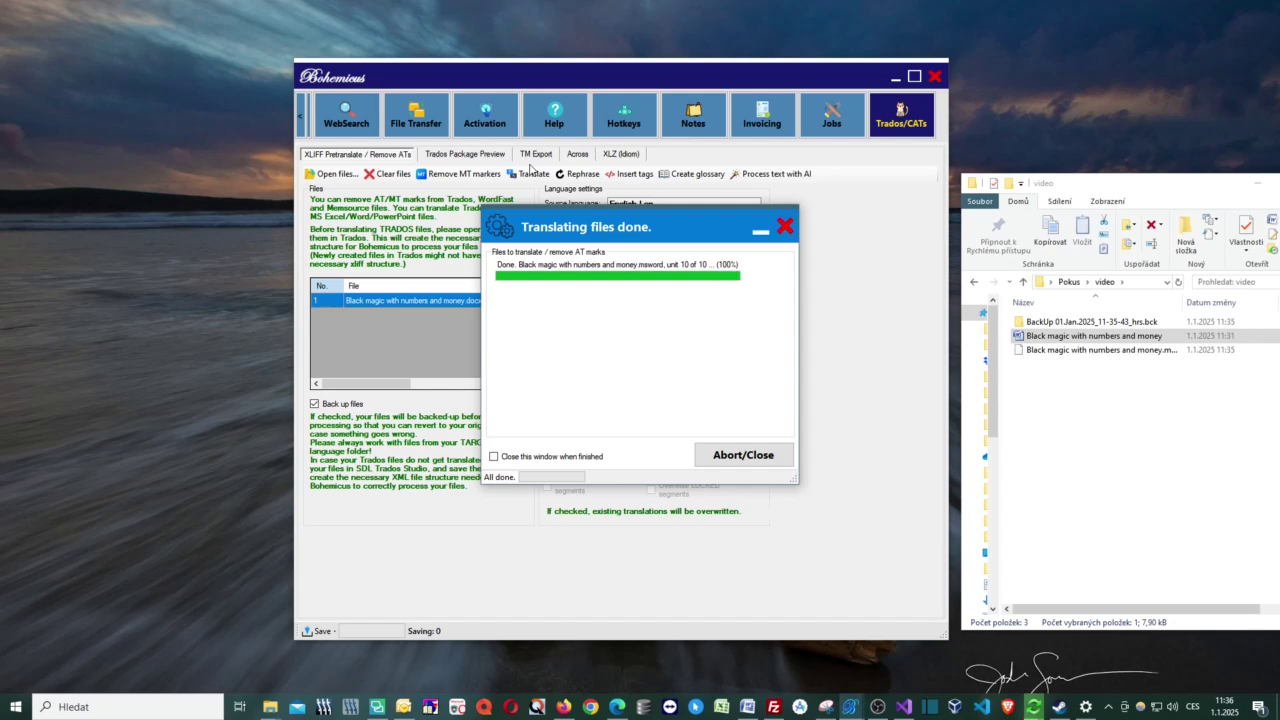
left_click(728, 460)
Step: Open the translated "Black magic with numbers and money" document in Word and examine the Arabic text and its formatting
left_click_drag(1168, 189, 800, 195)
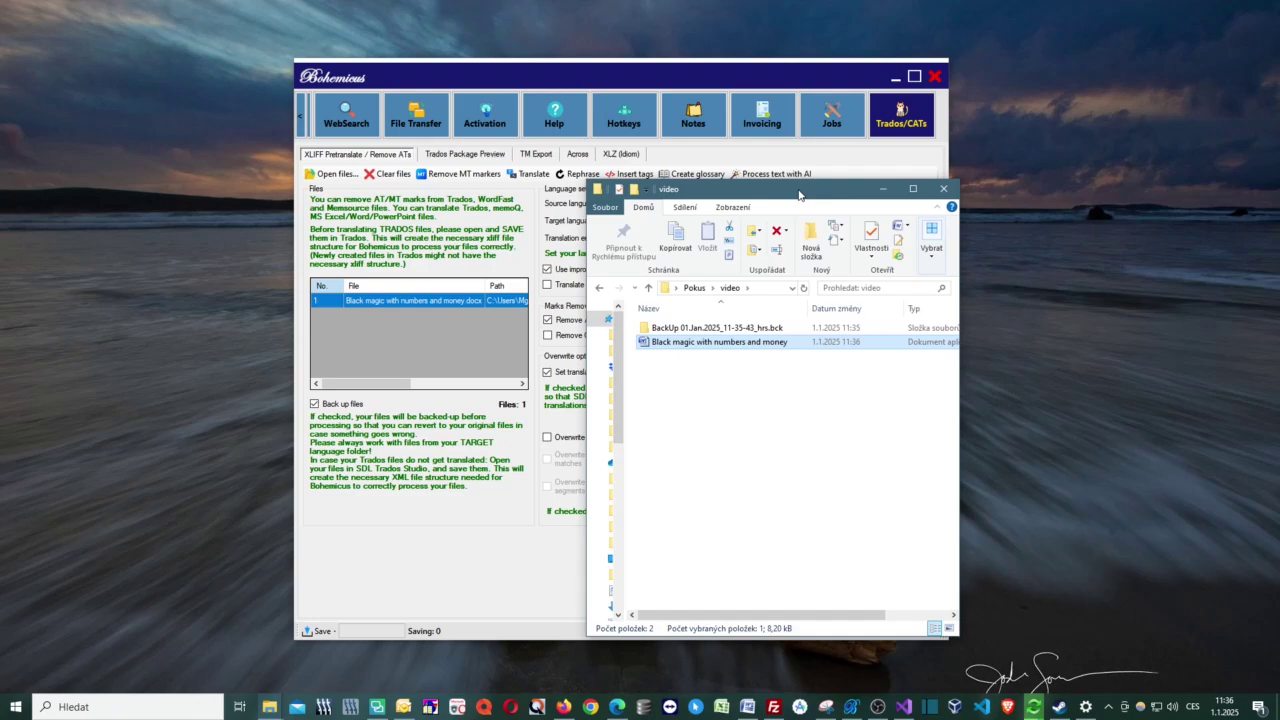
double_click(695, 342)
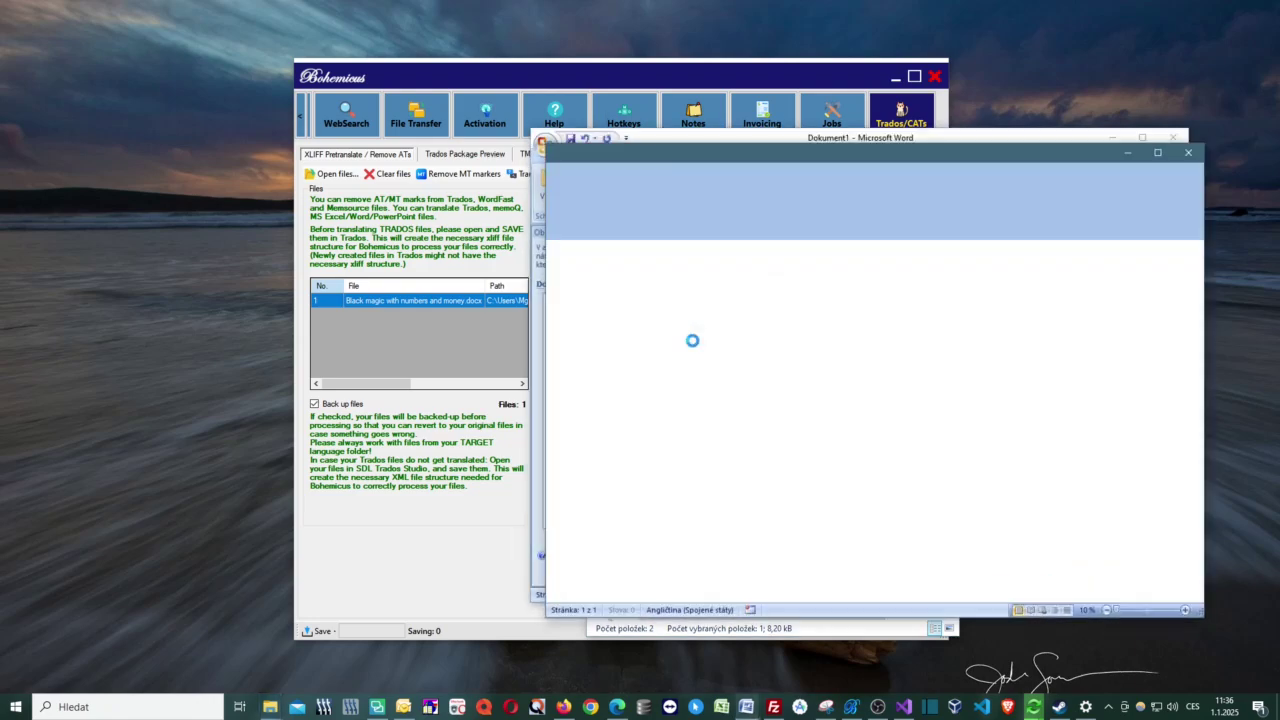
left_click(697, 360)
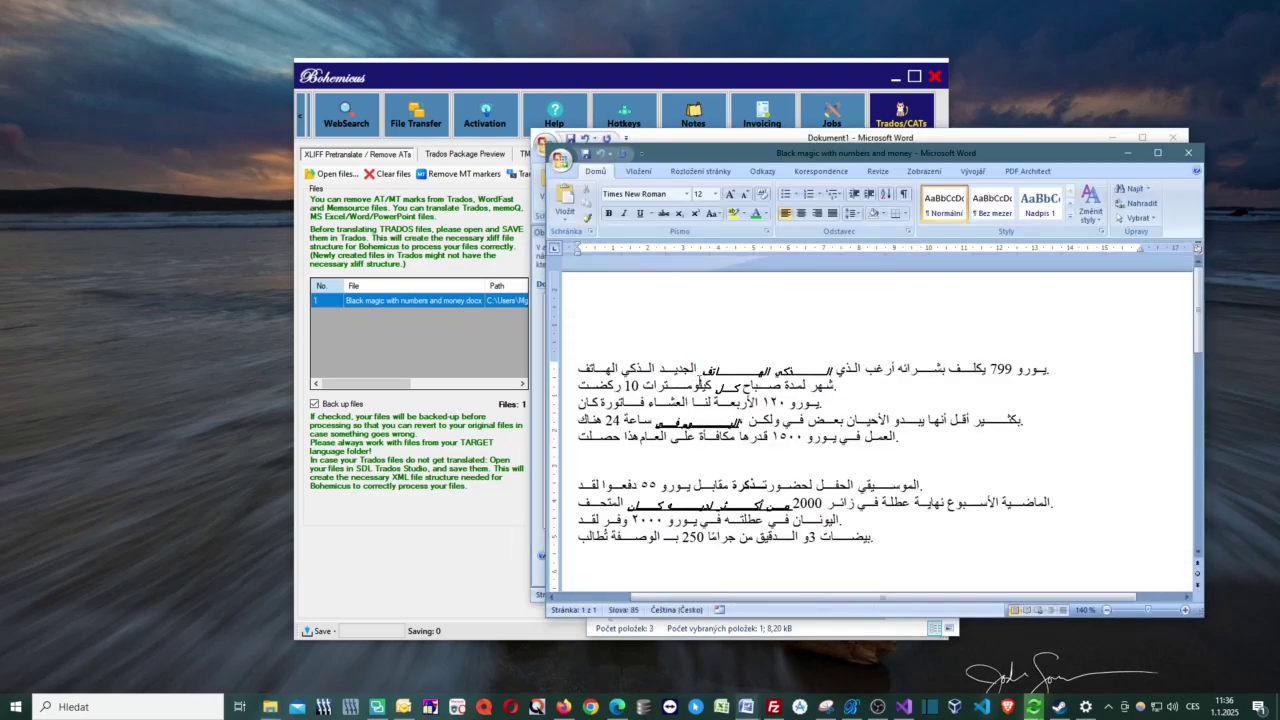
double_click(880, 153)
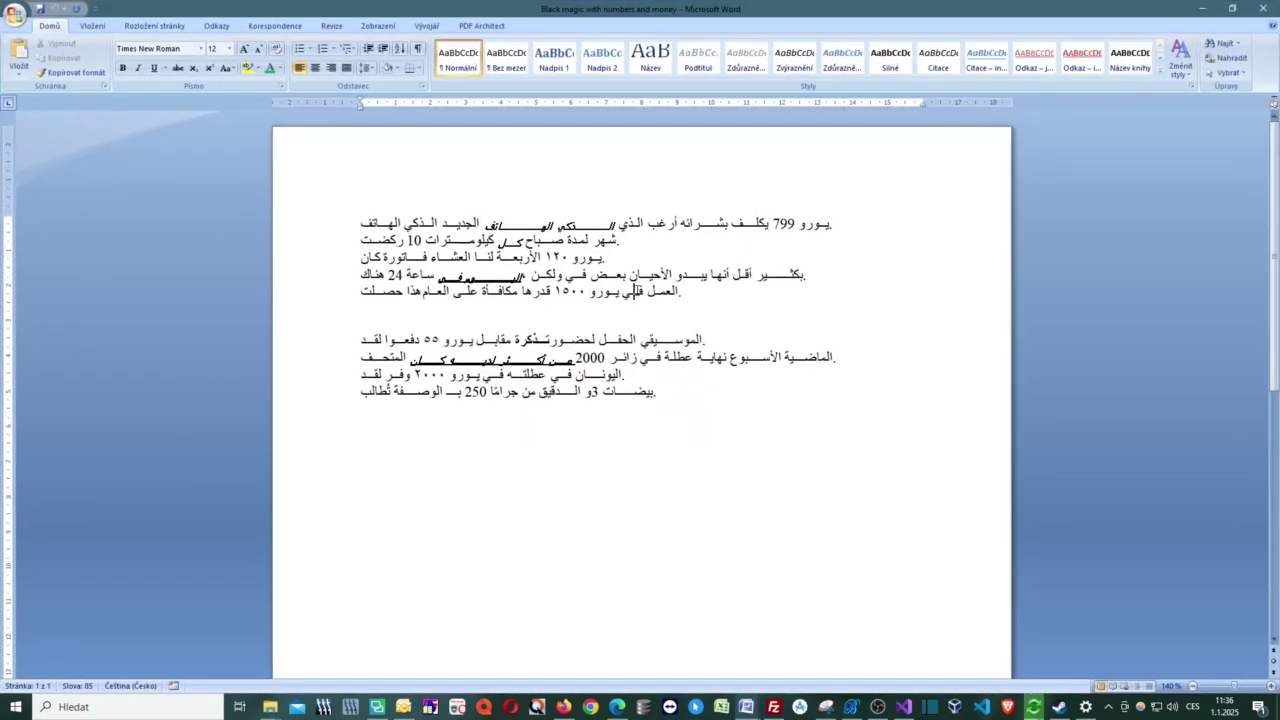
scroll(634, 291, "up", 3, "ctrl")
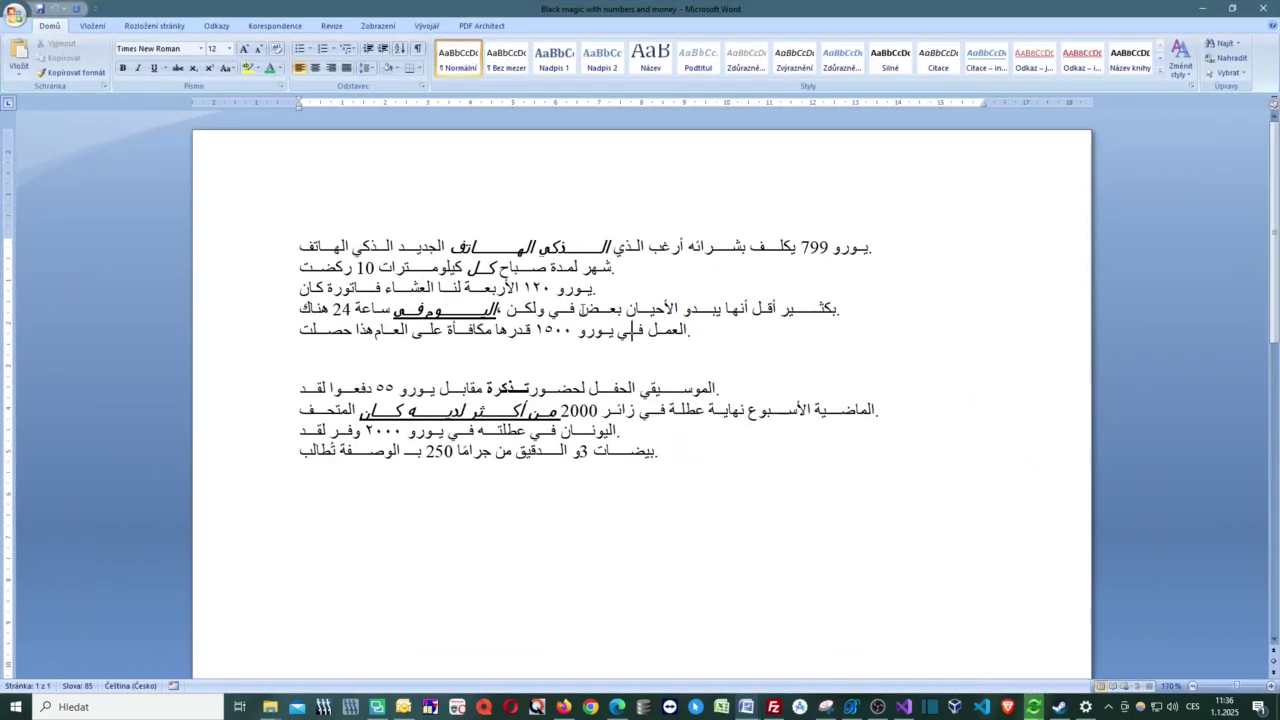
left_click(1201, 8)
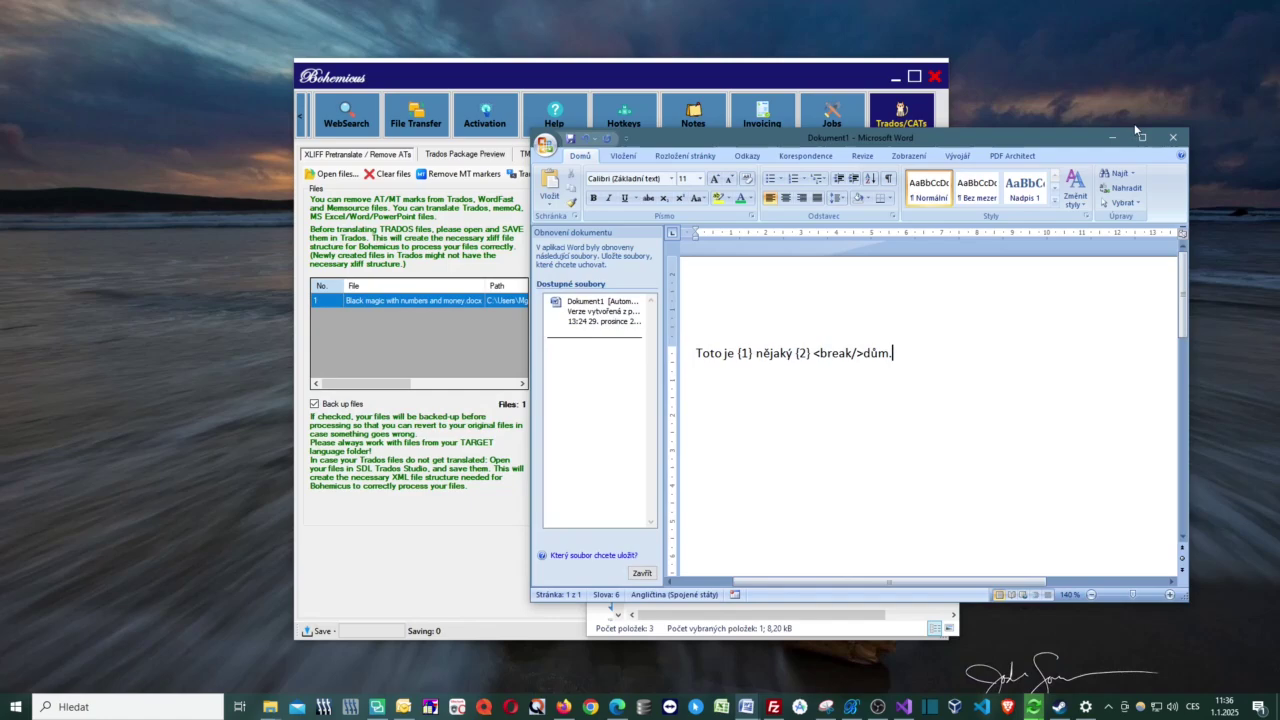
left_click(1113, 137)
Step: Return to the Language & Settings section of Bohemicus and point out the Gemini API key field
left_click(803, 85)
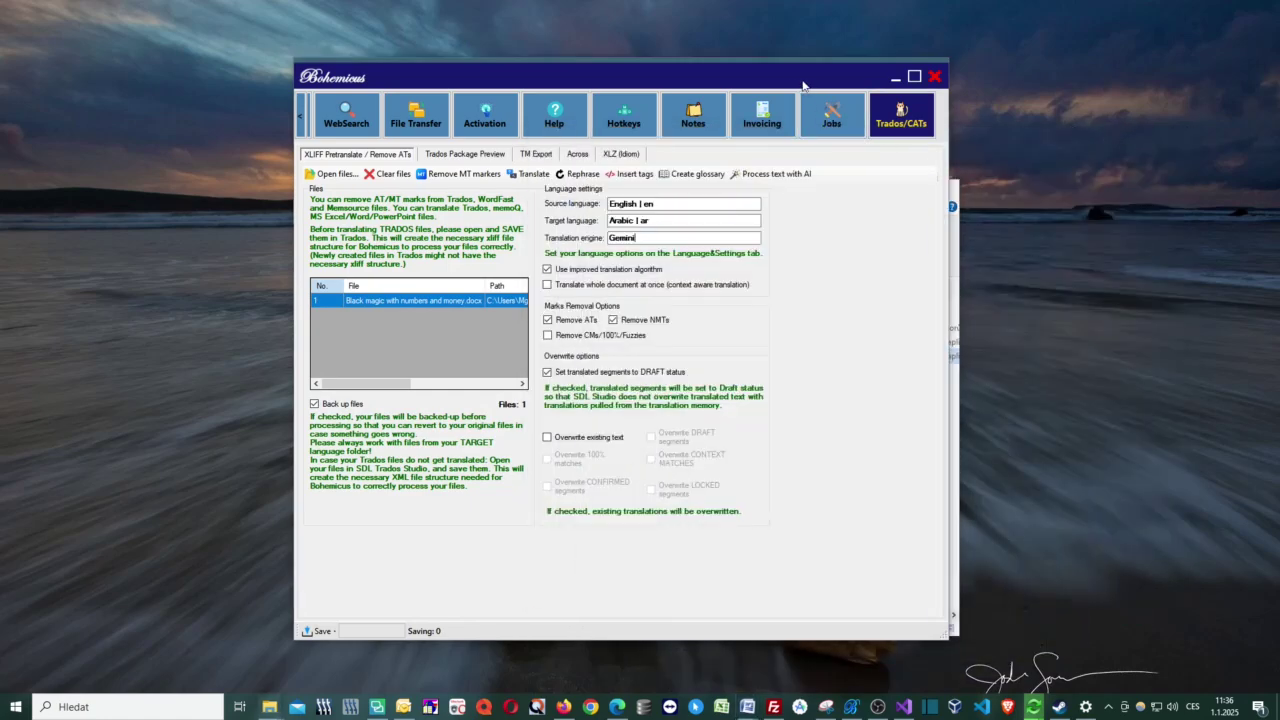
left_click_drag(803, 85, 790, 85)
left_click(287, 118)
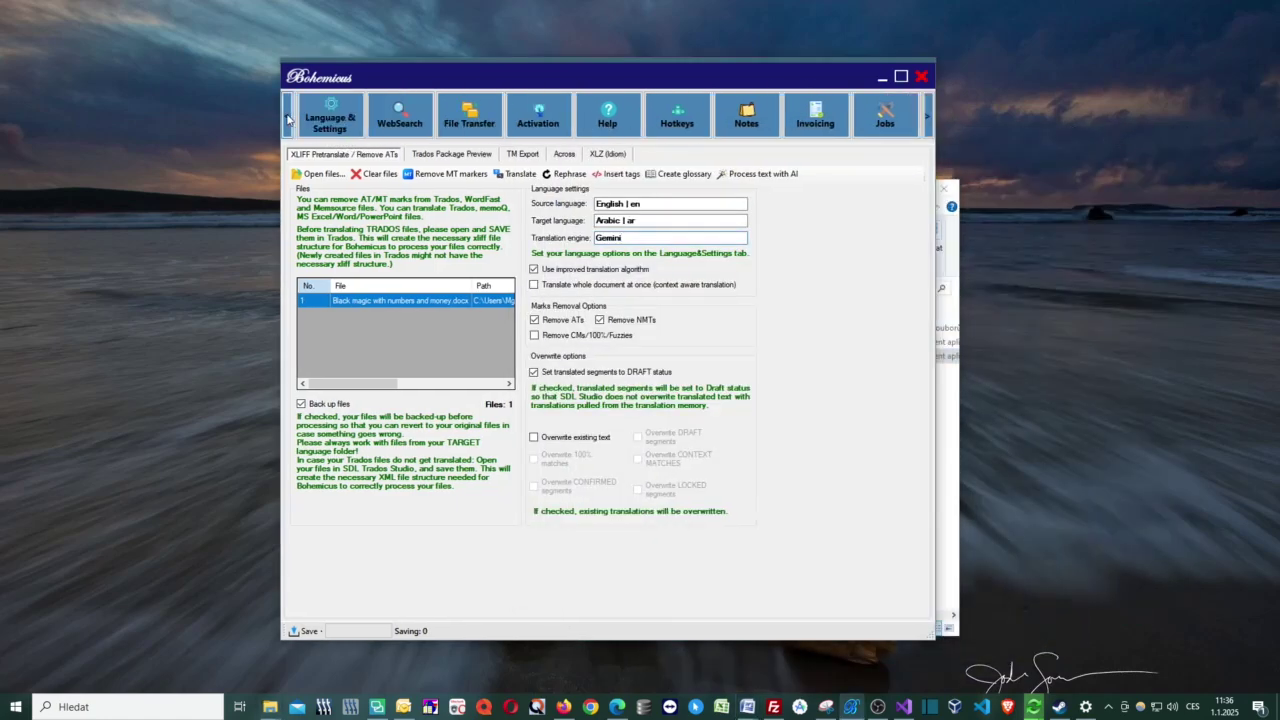
left_click(287, 118)
left_click(363, 117)
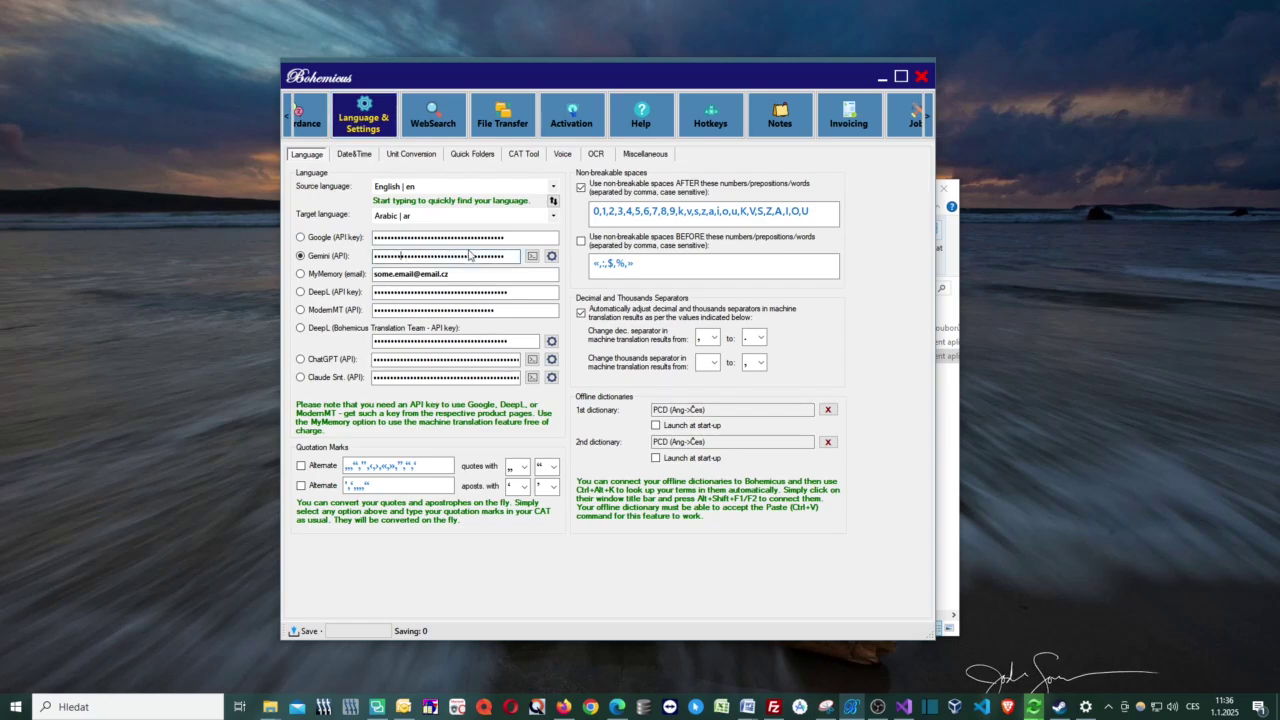
left_click_drag(510, 255, 346, 258)
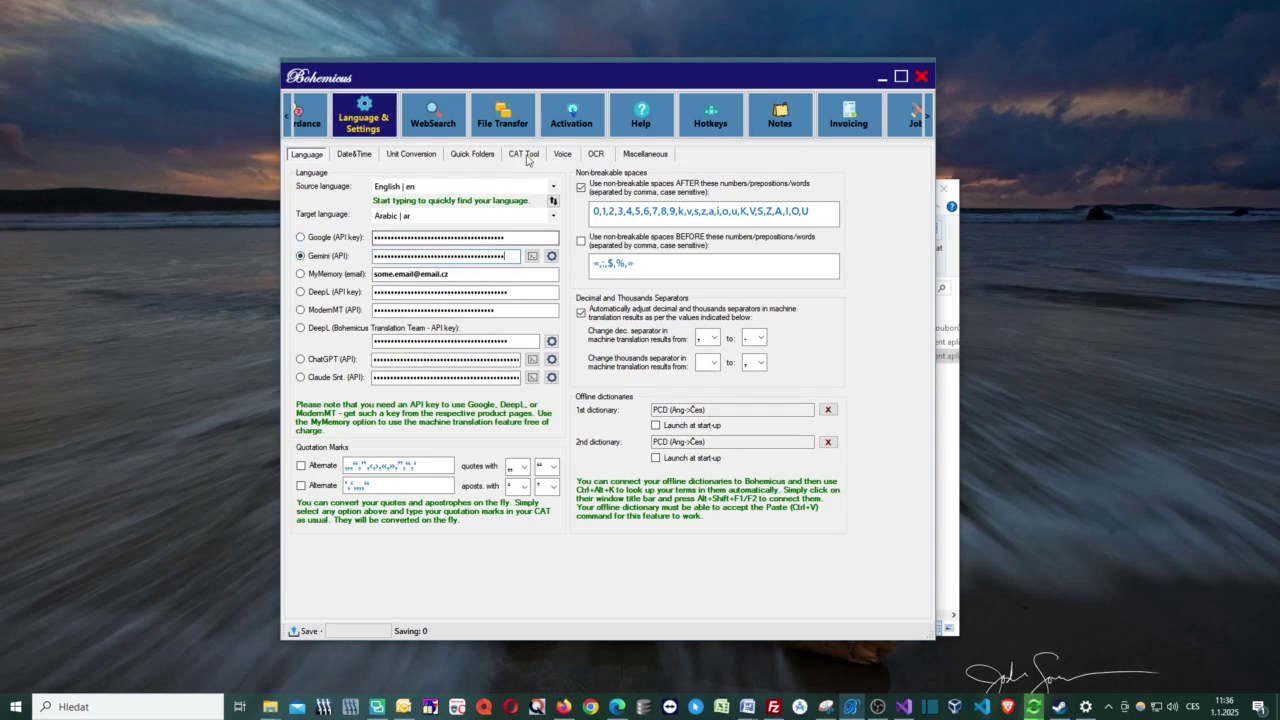
Step: Switch to Firefox, search Google for "get gemini api key" and go through the Gemini API documentation to Google AI Studio's API keys page
left_click(563, 706)
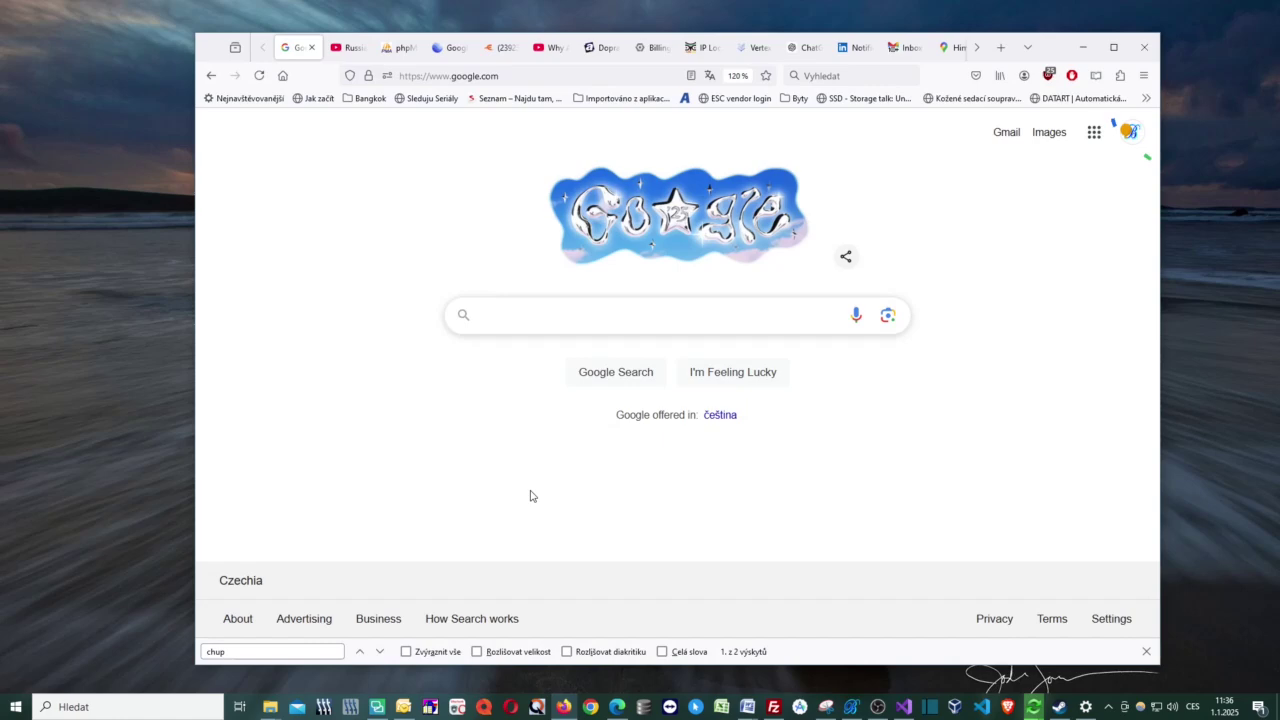
type("get")
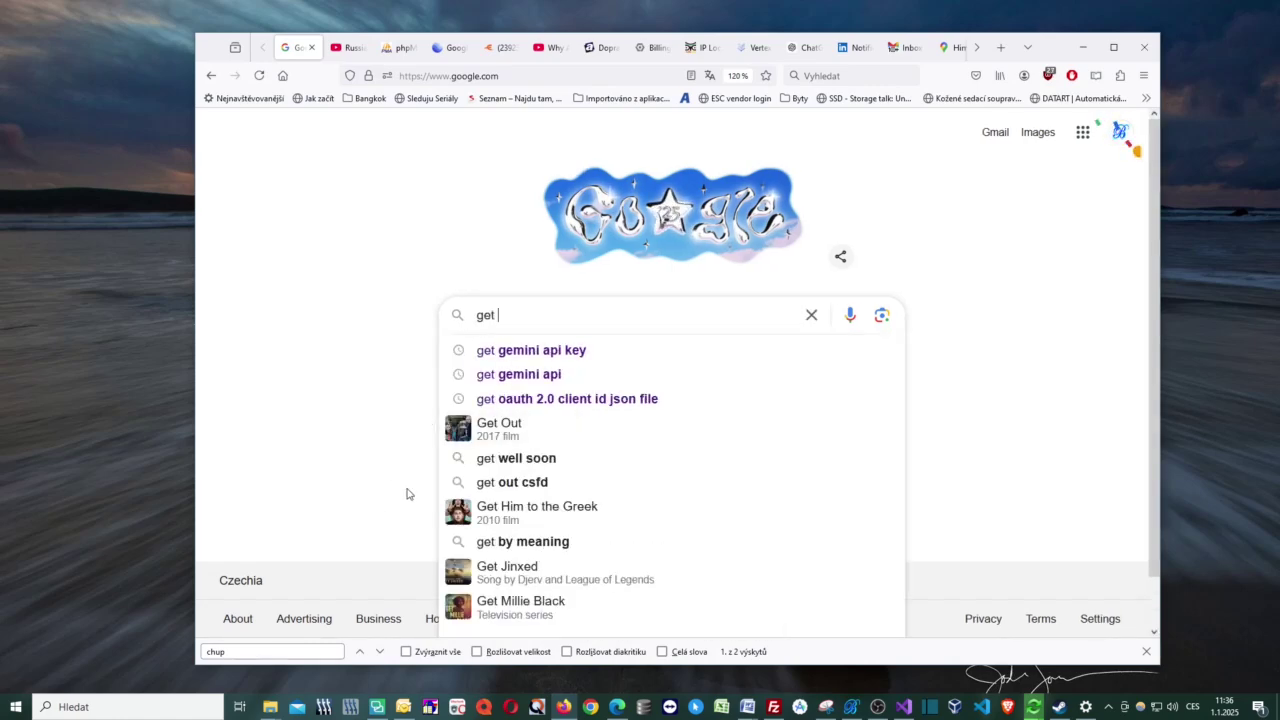
left_click(572, 352)
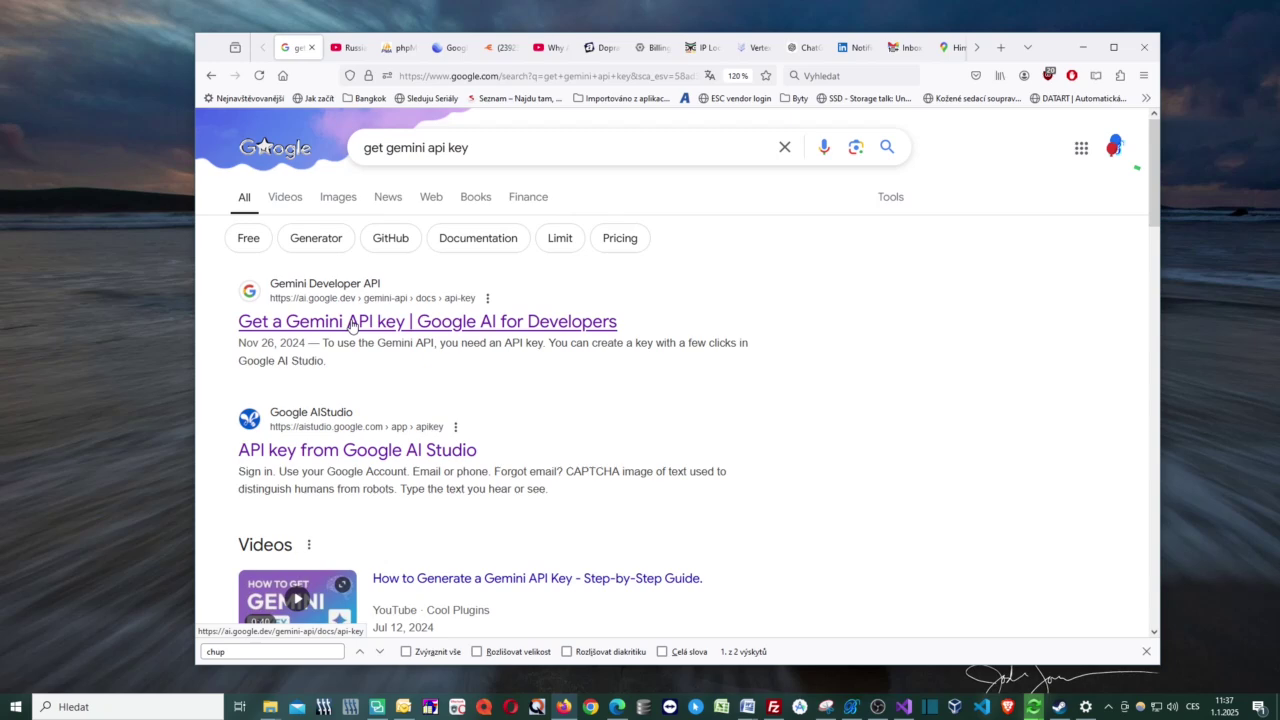
left_click(352, 323)
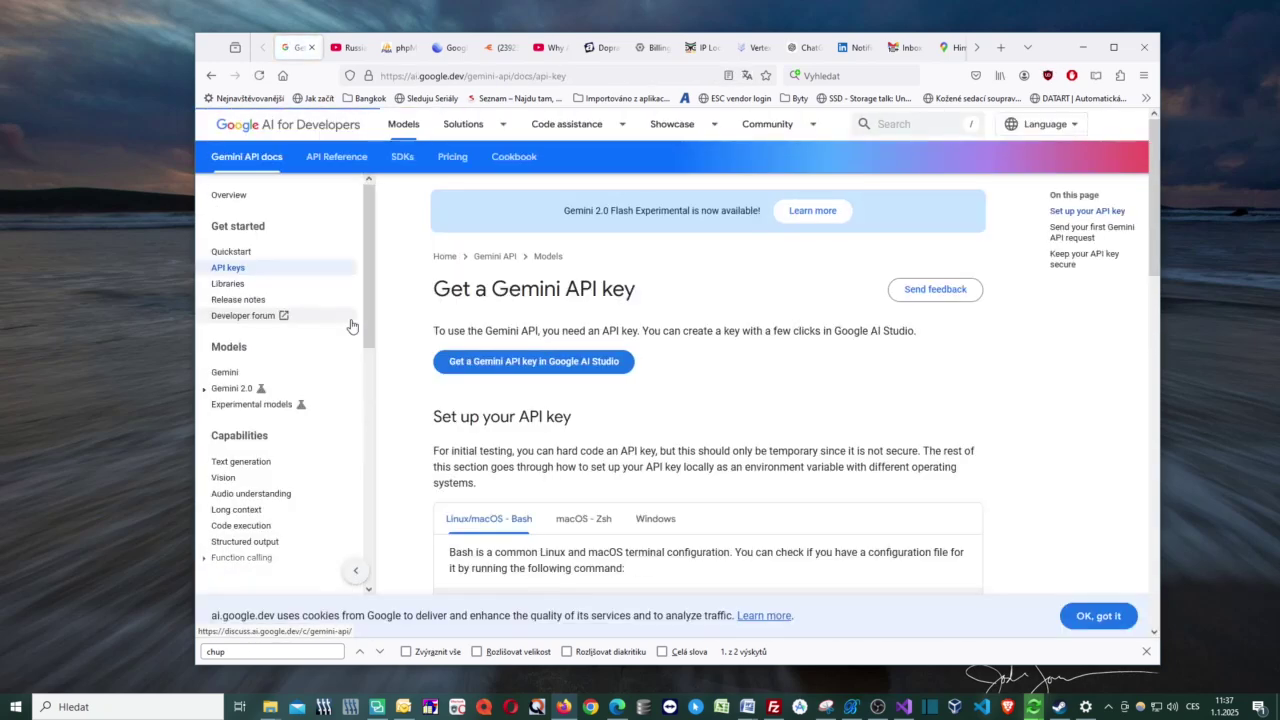
left_click(548, 368)
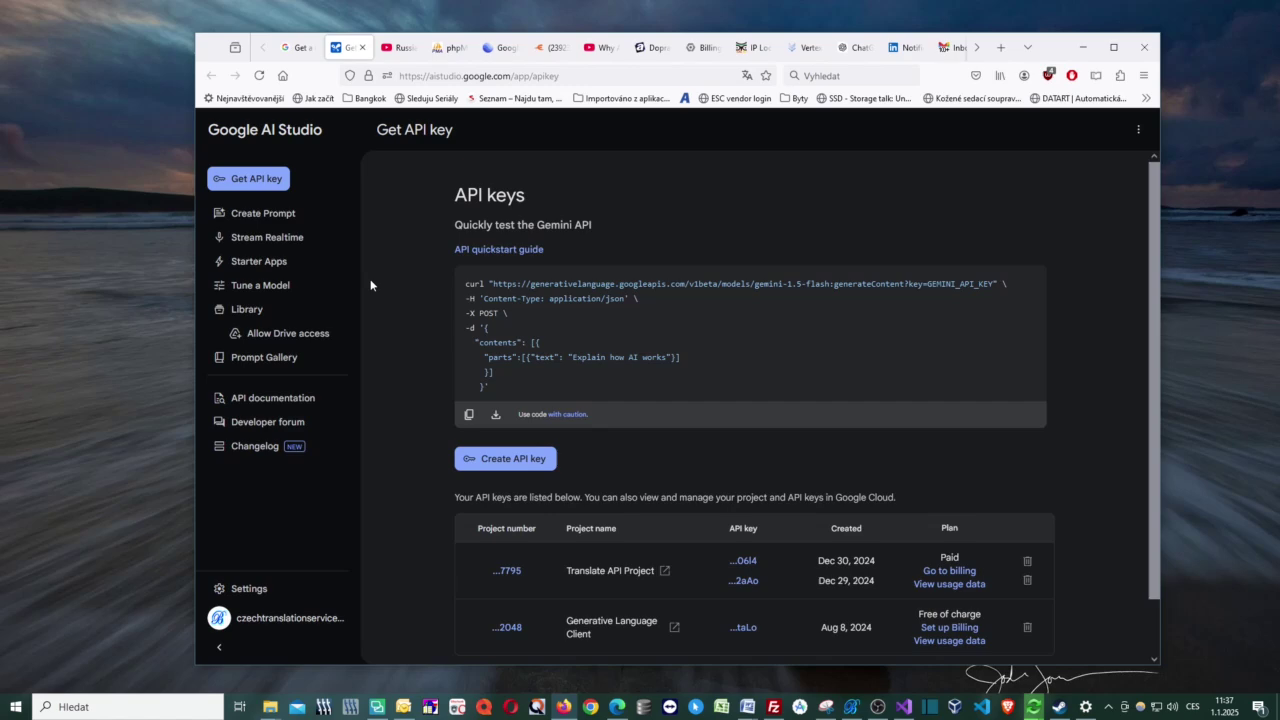
Step: Create a Gemini API key in the existing Google Cloud project "Translate API Project" and copy the key
left_click(518, 464)
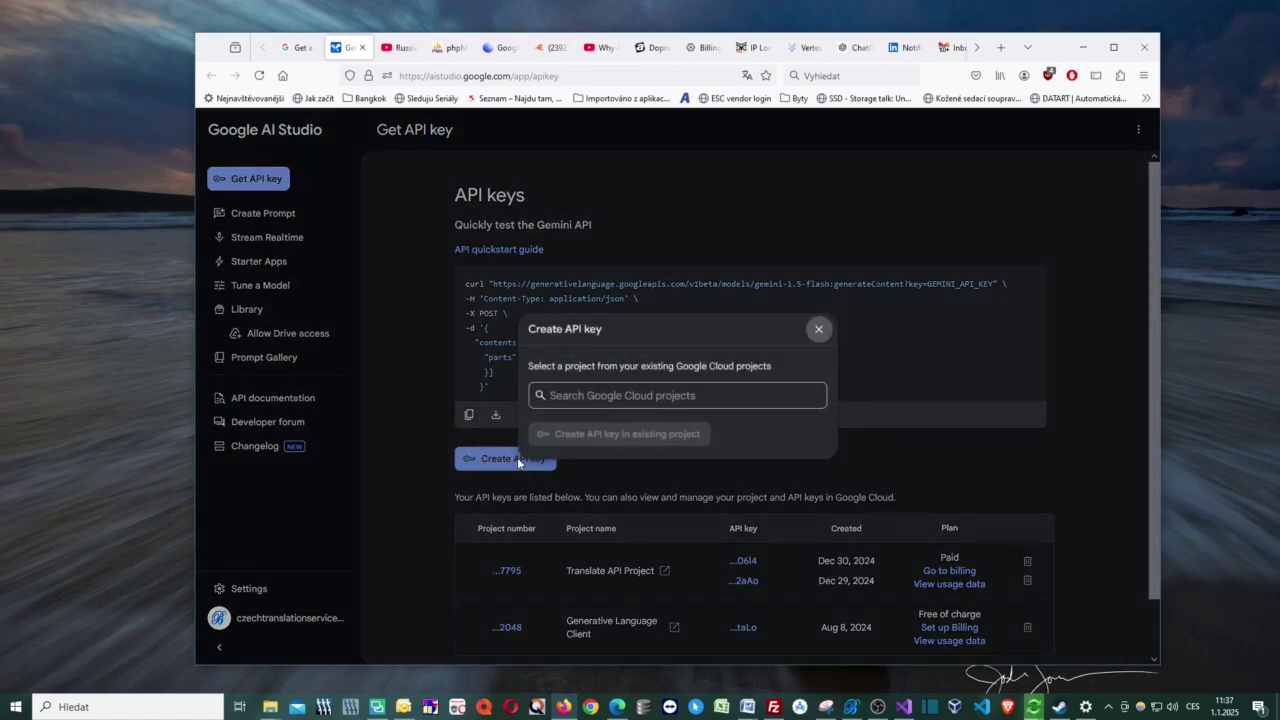
left_click(706, 405)
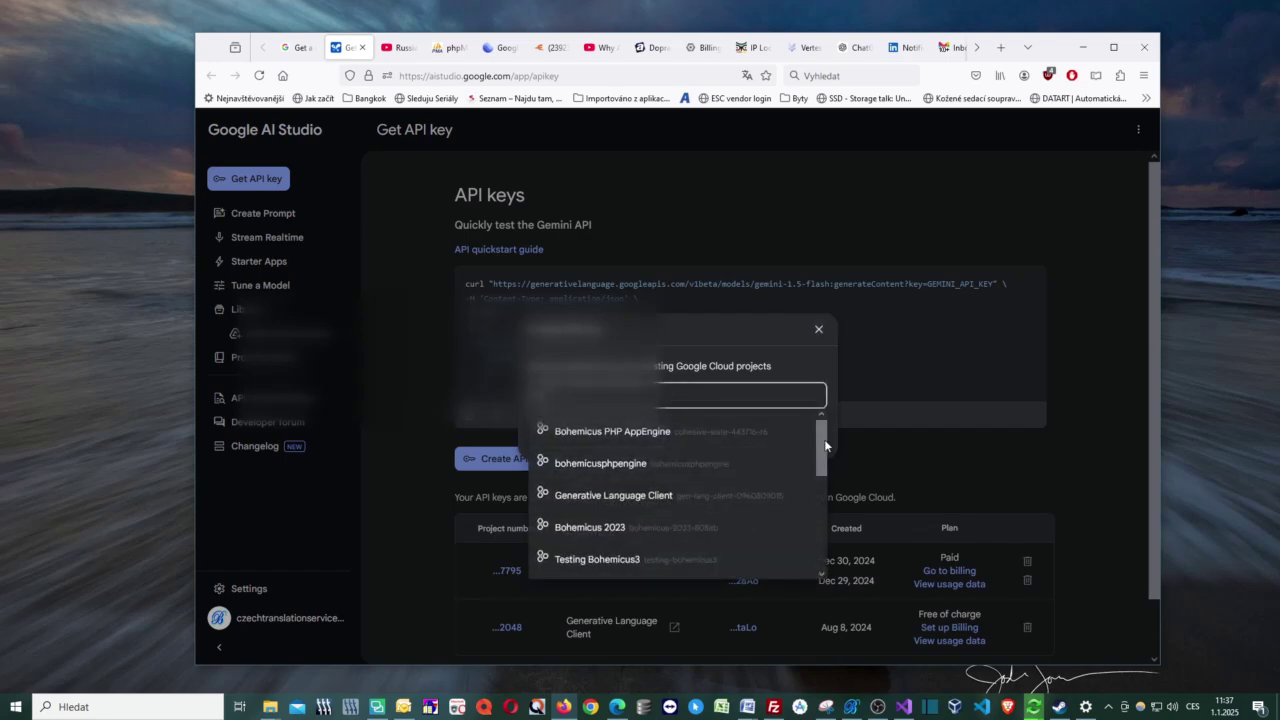
left_click_drag(824, 439, 821, 560)
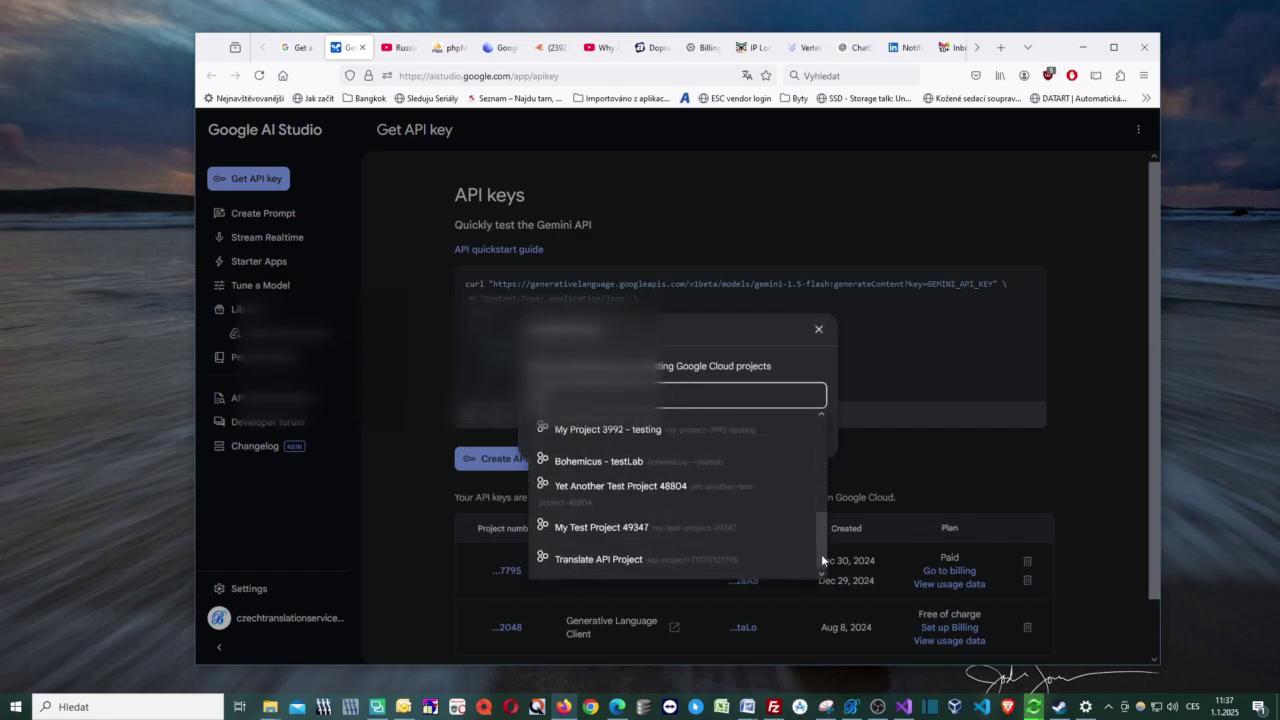
left_click(638, 562)
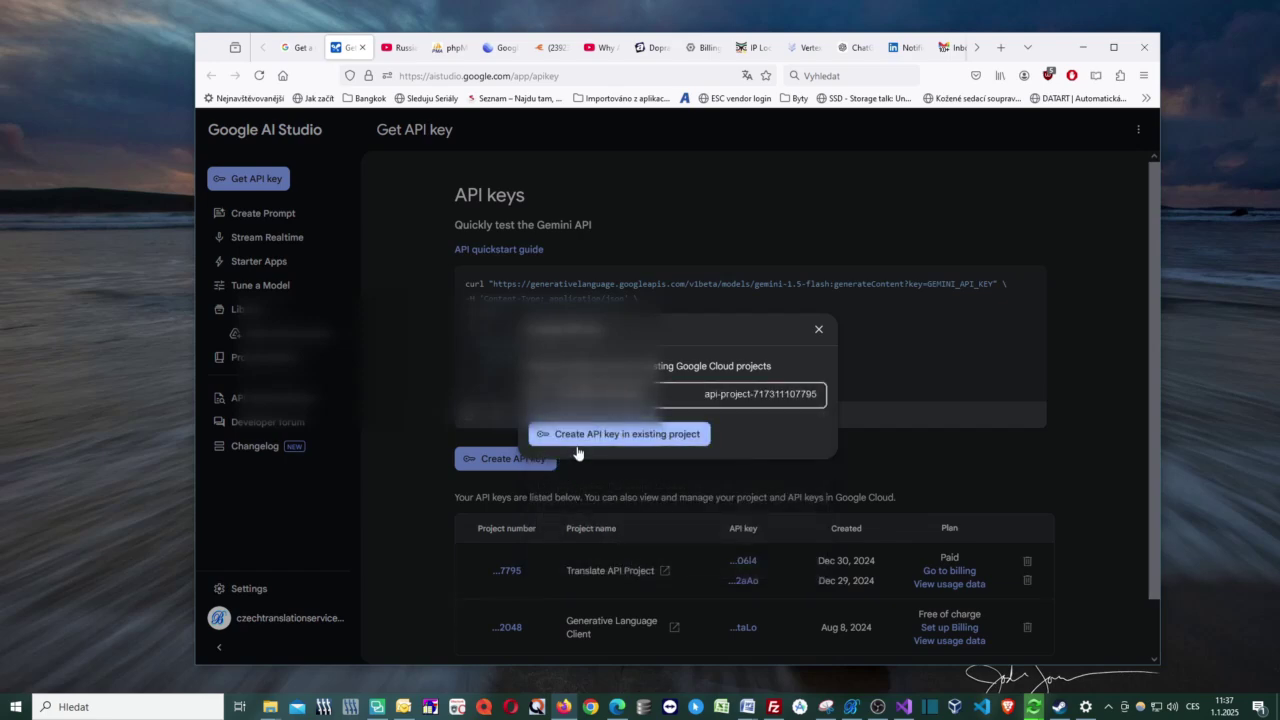
left_click(614, 436)
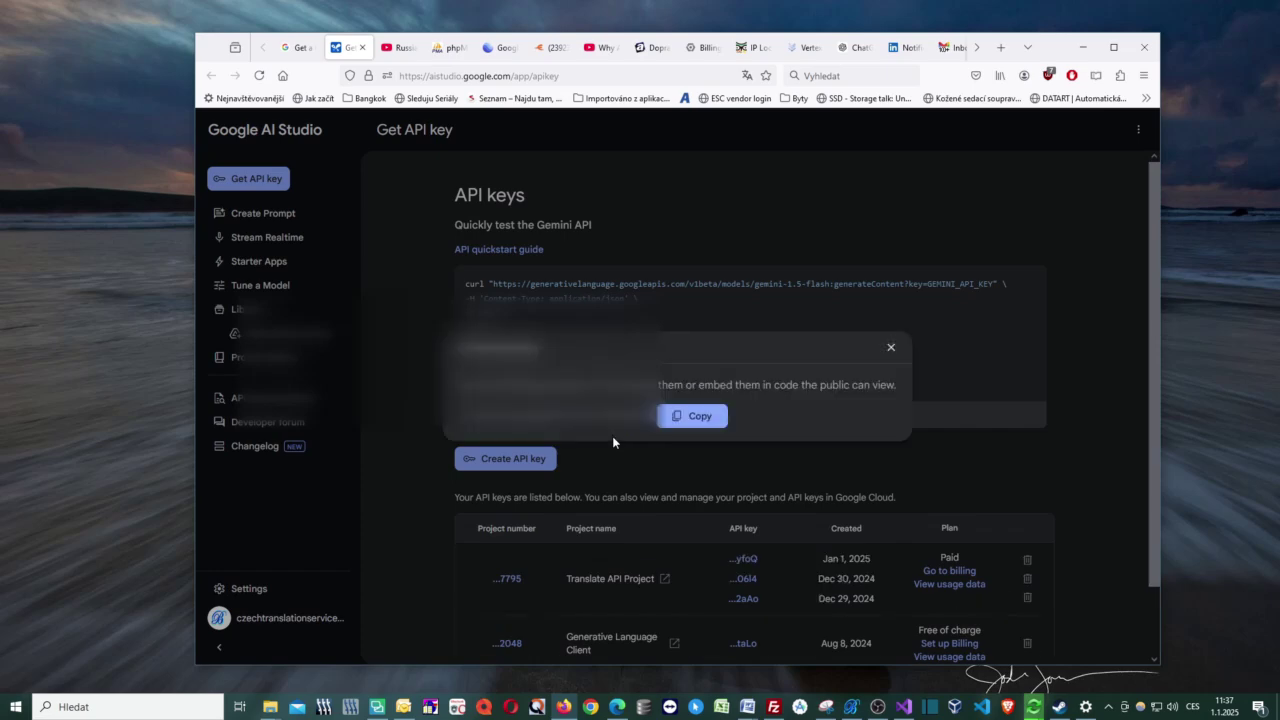
left_click(688, 418)
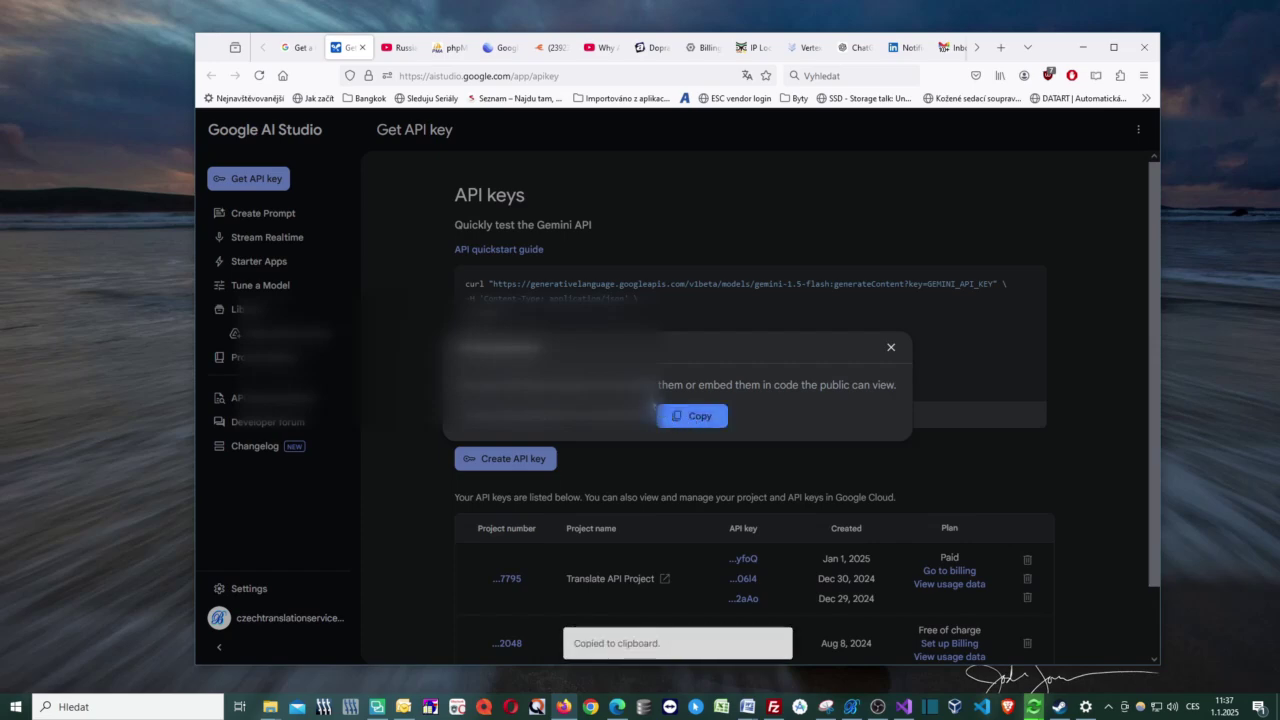
Step: Return to Bohemicus and replace the content of the Gemini API key field with the copied API key
left_click(1082, 47)
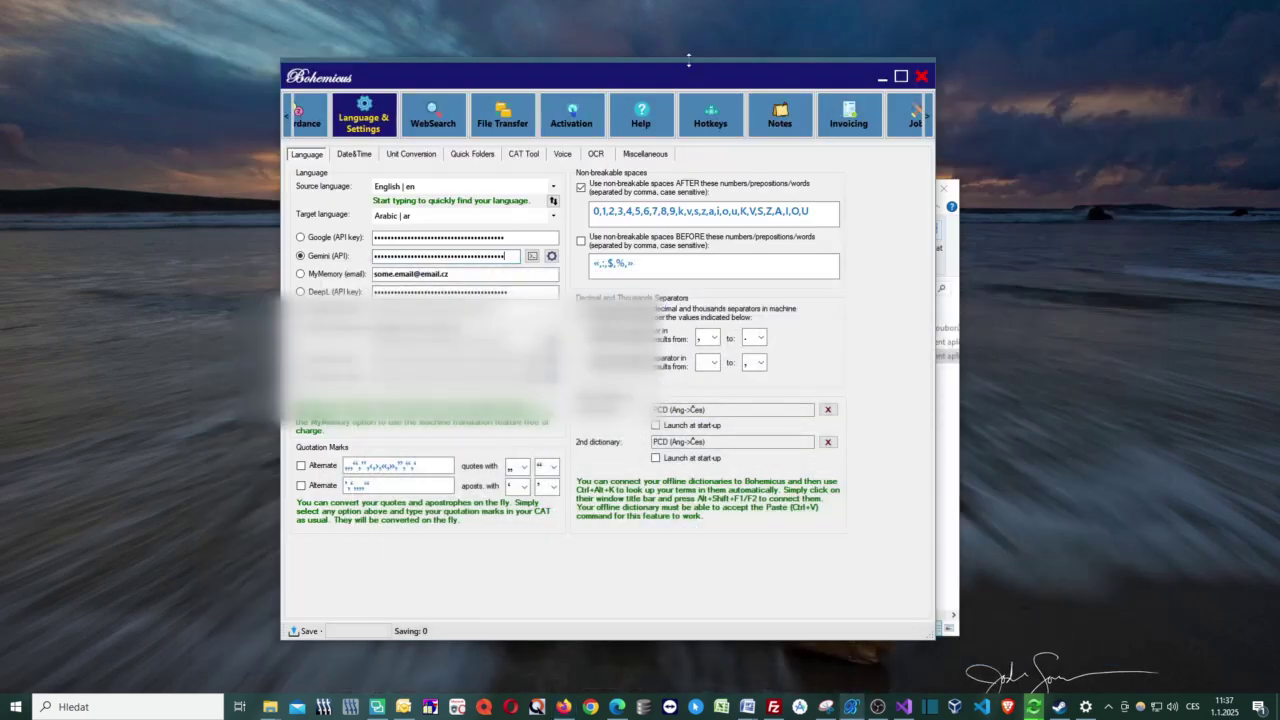
double_click(455, 255)
key("ctrl+v")
left_click_drag(474, 78, 450, 88)
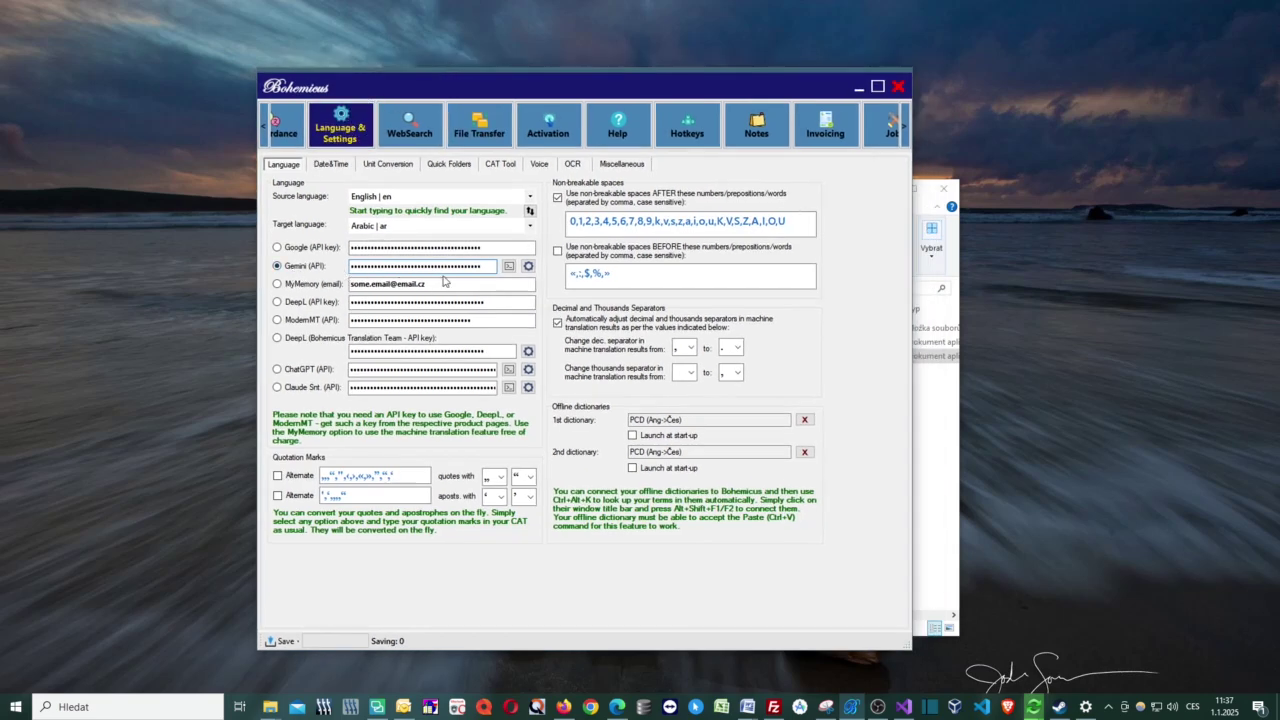
double_click(484, 265)
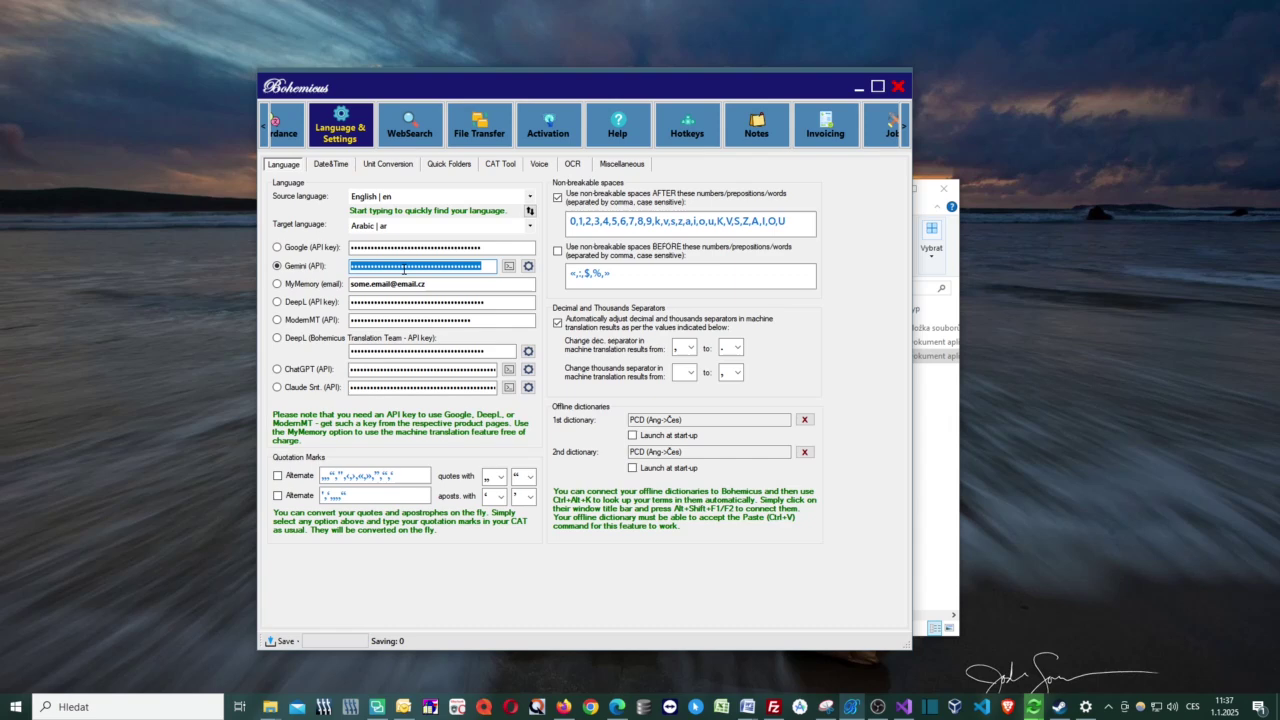
left_click(489, 265)
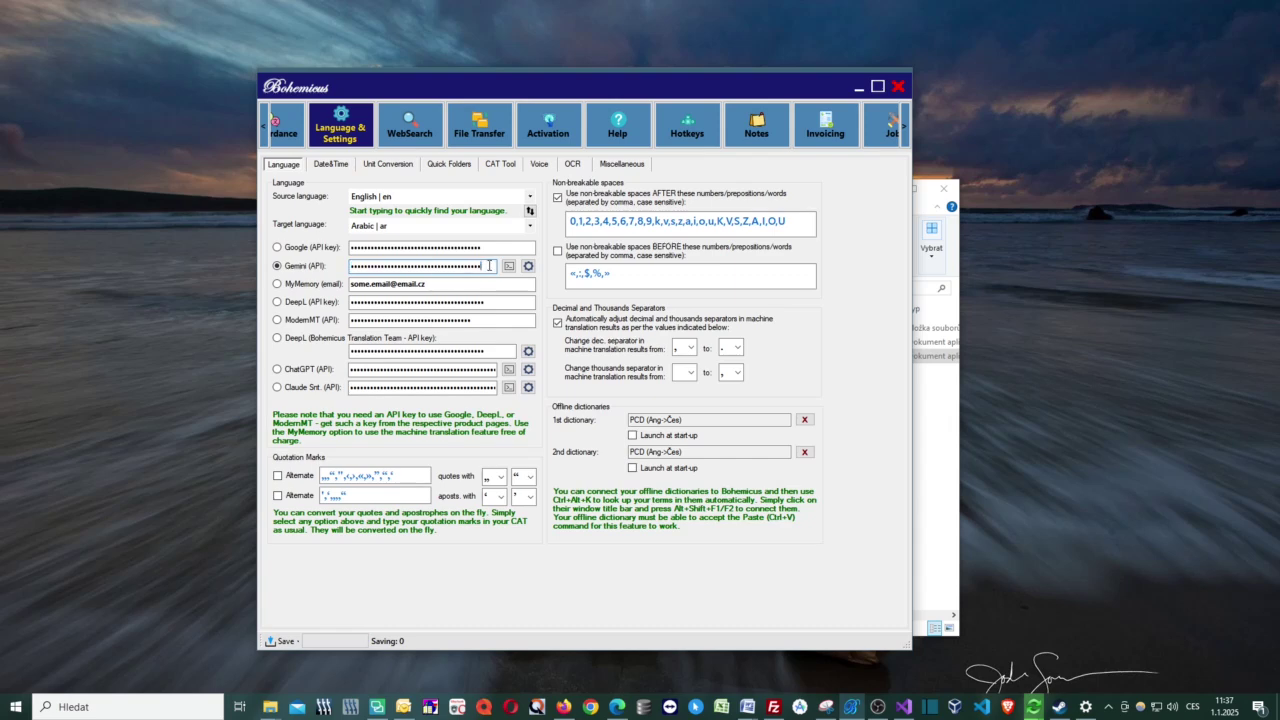
left_click_drag(471, 96, 499, 96)
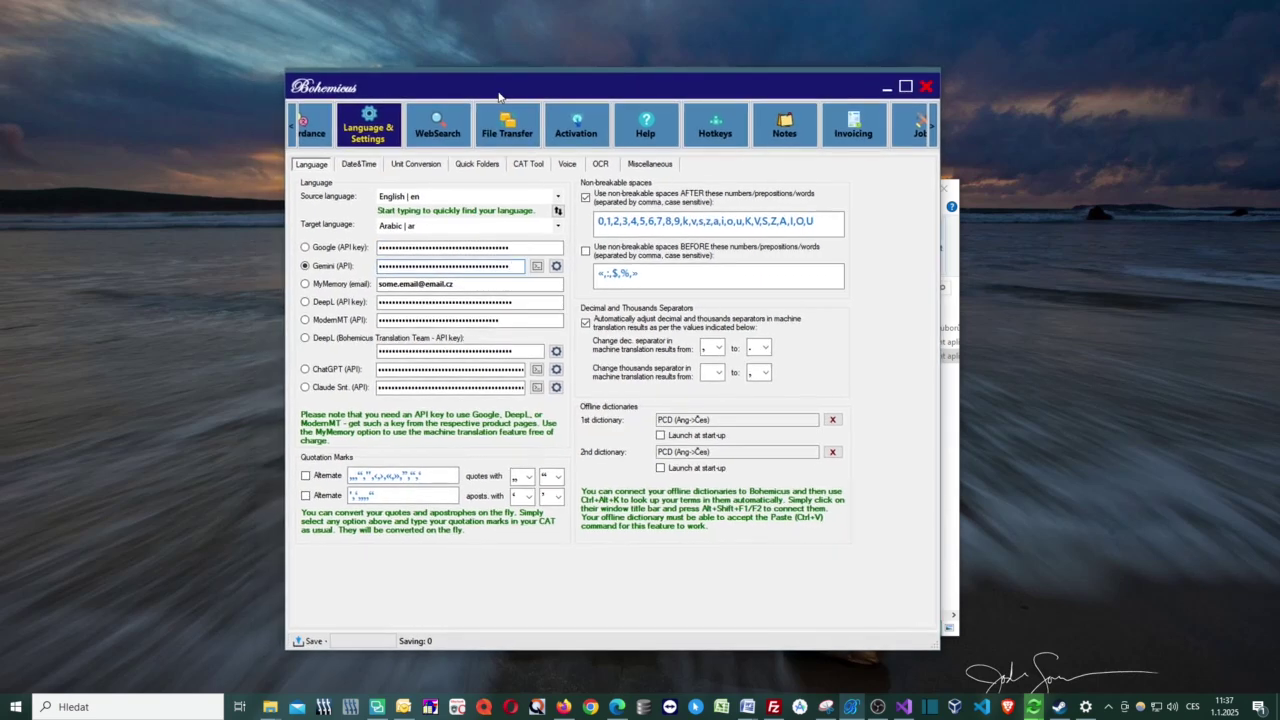